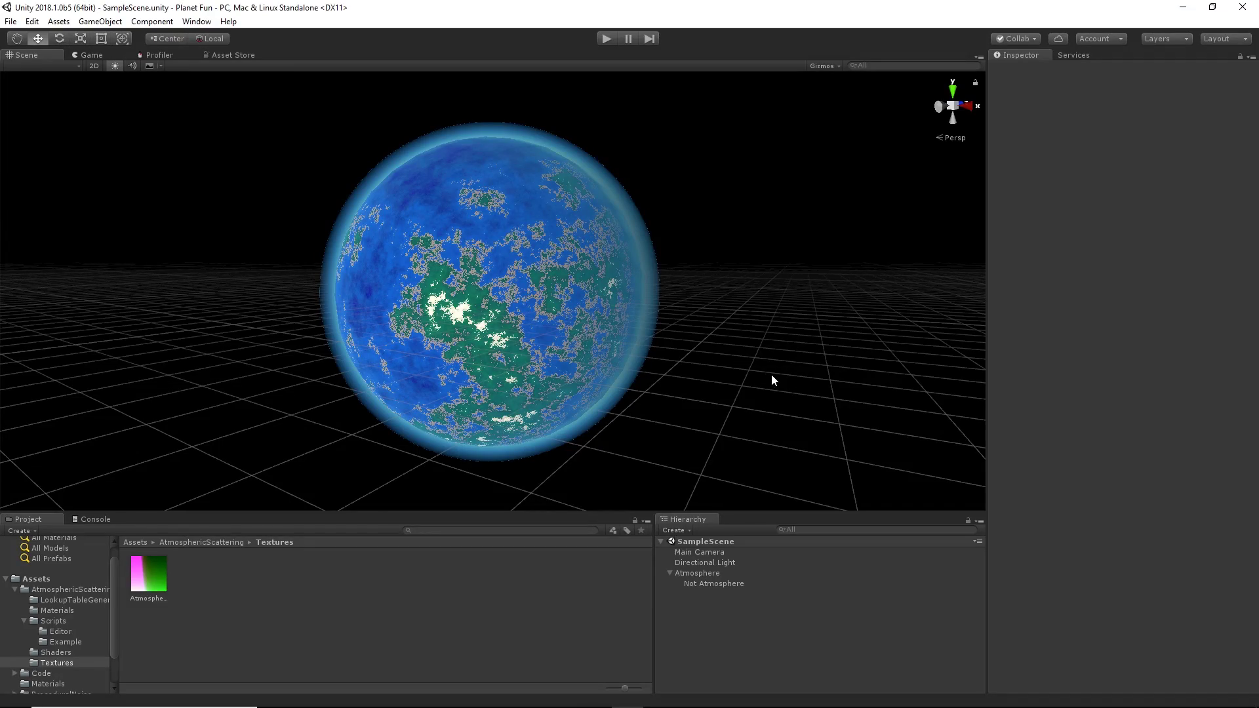
- Inspect the planet and its atmosphere glow in the scene from several angles and distances
right_drag(771, 374, 589, 394)
key(w)
key(s)
key(d)
alt+drag(590, 392, 464, 364)
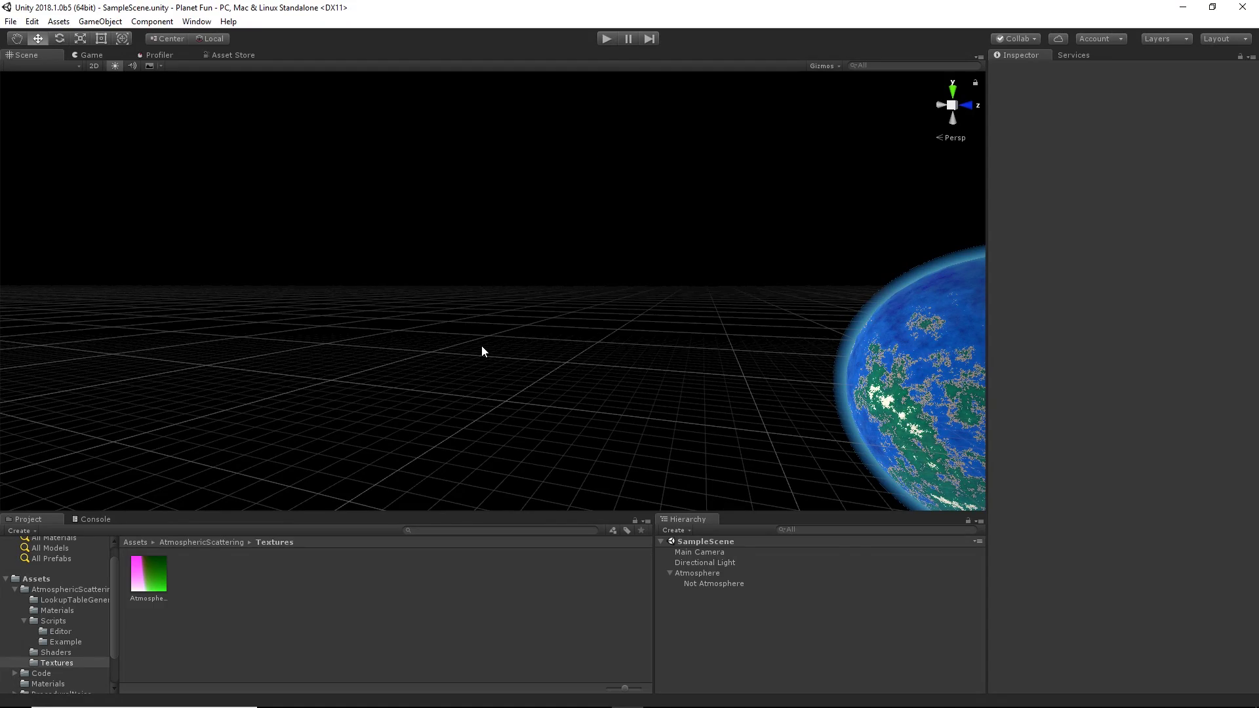
alt+drag(470, 352, 792, 391)
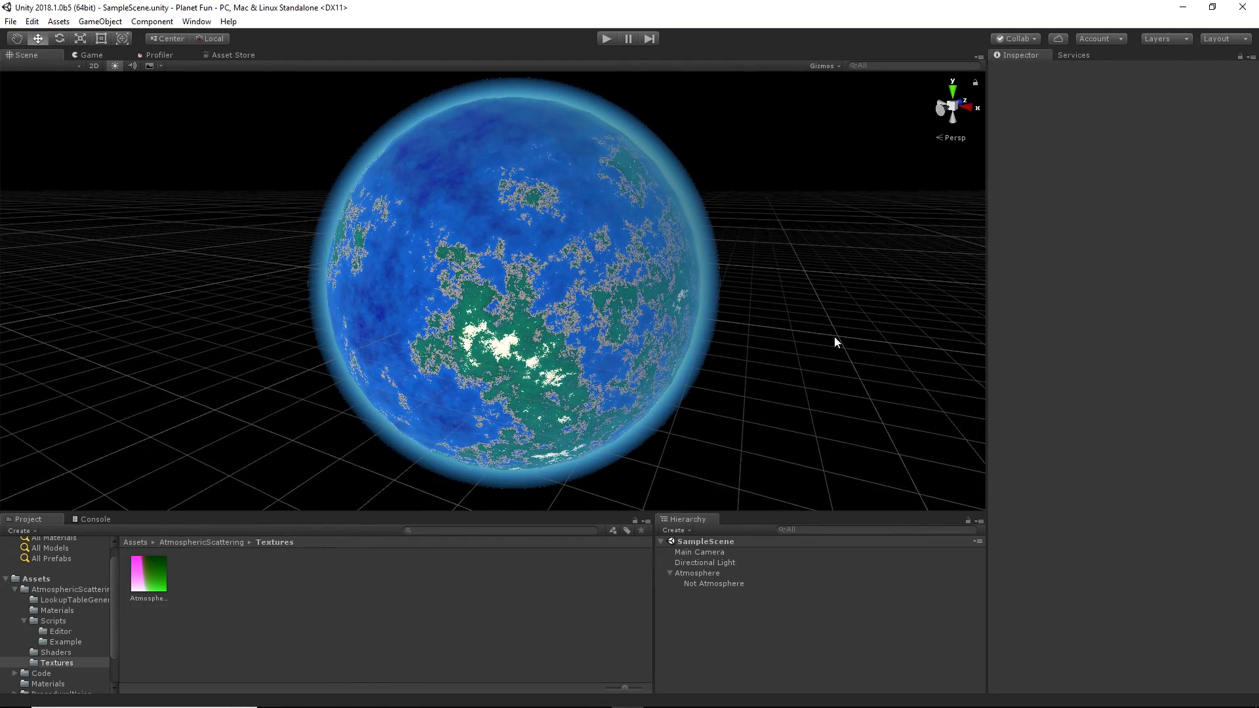
alt+drag(530, 353, 651, 421)
right_drag(650, 422, 125, 297)
scroll(659, 412, up, 12)
right_drag(619, 268, 593, 284)
click(570, 287)
click(576, 196)
click(536, 154)
key(a)
key(s)
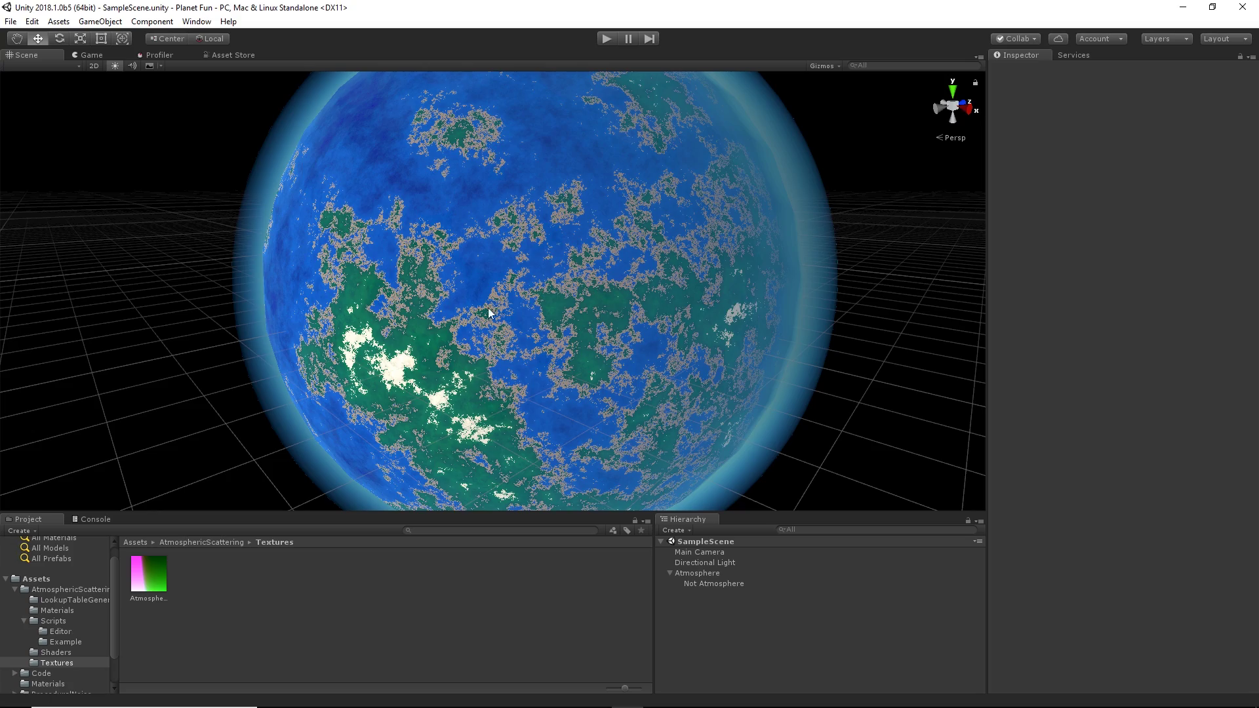
mouse_move(594, 288)
right_down()
mouse_move(426, 202)
mouse_move(323, 259)
mouse_move(312, 247)
mouse_move(756, 264)
mouse_move(651, 257)
mouse_move(643, 269)
mouse_move(771, 296)
mouse_move(560, 256)
mouse_move(571, 281)
mouse_move(581, 273)
mouse_move(600, 286)
right_up()
- Select the Not Atmosphere object and expand its Earthlike material to show the noise properties
click(703, 563)
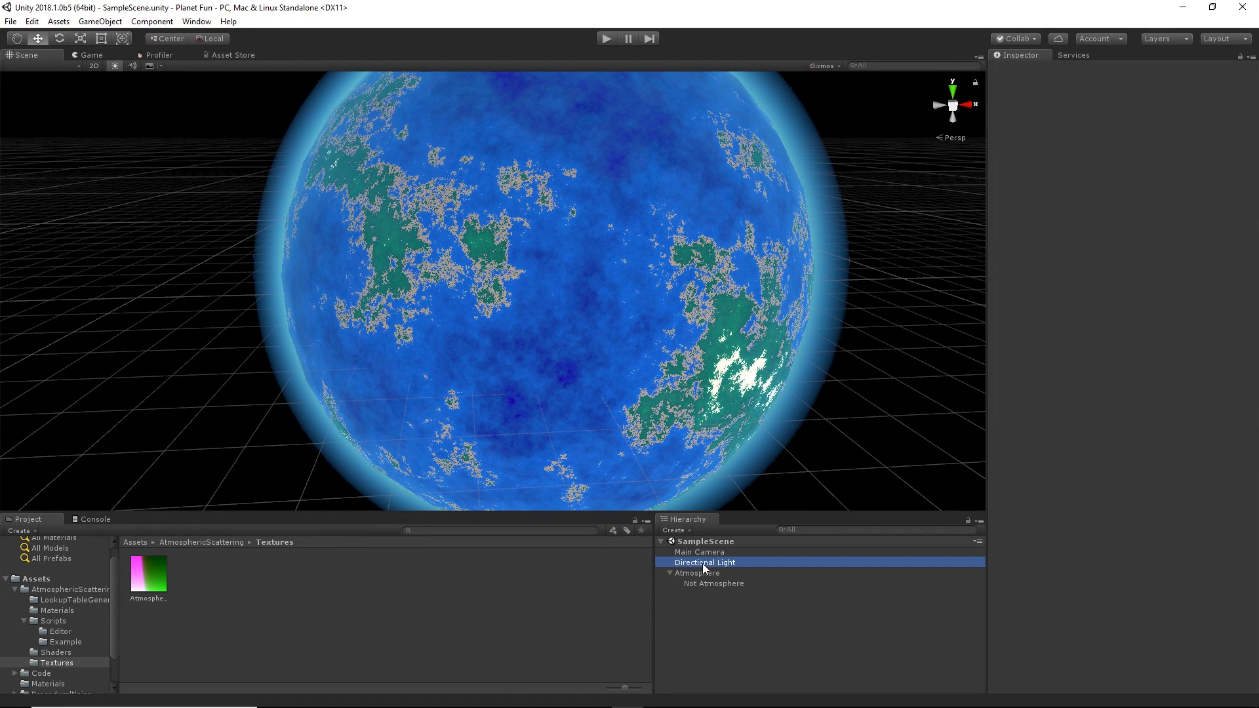
click(706, 554)
click(712, 574)
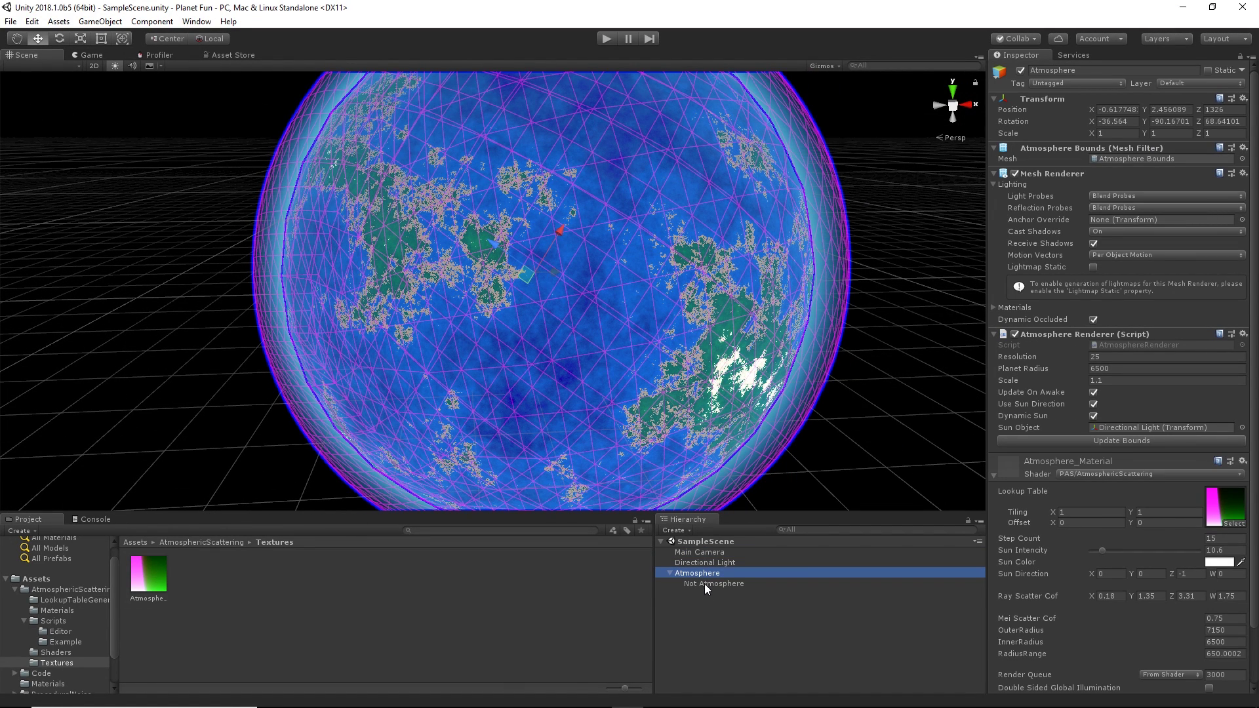
click(705, 581)
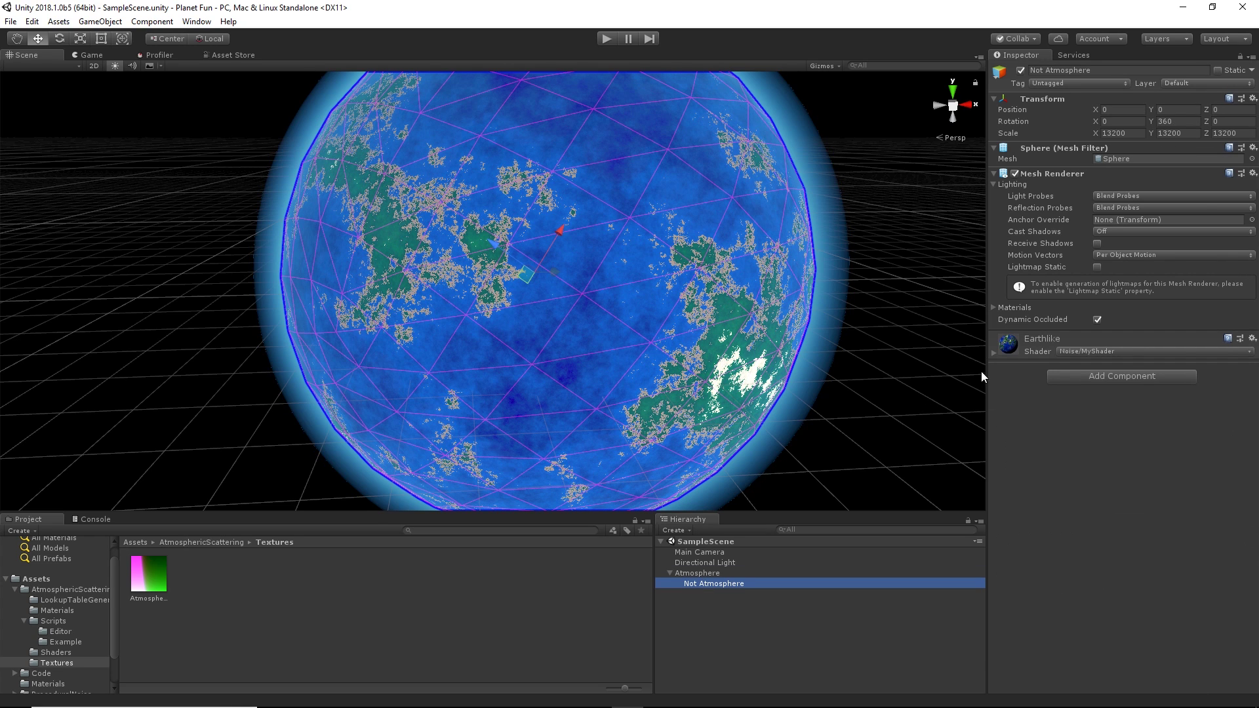
click(993, 352)
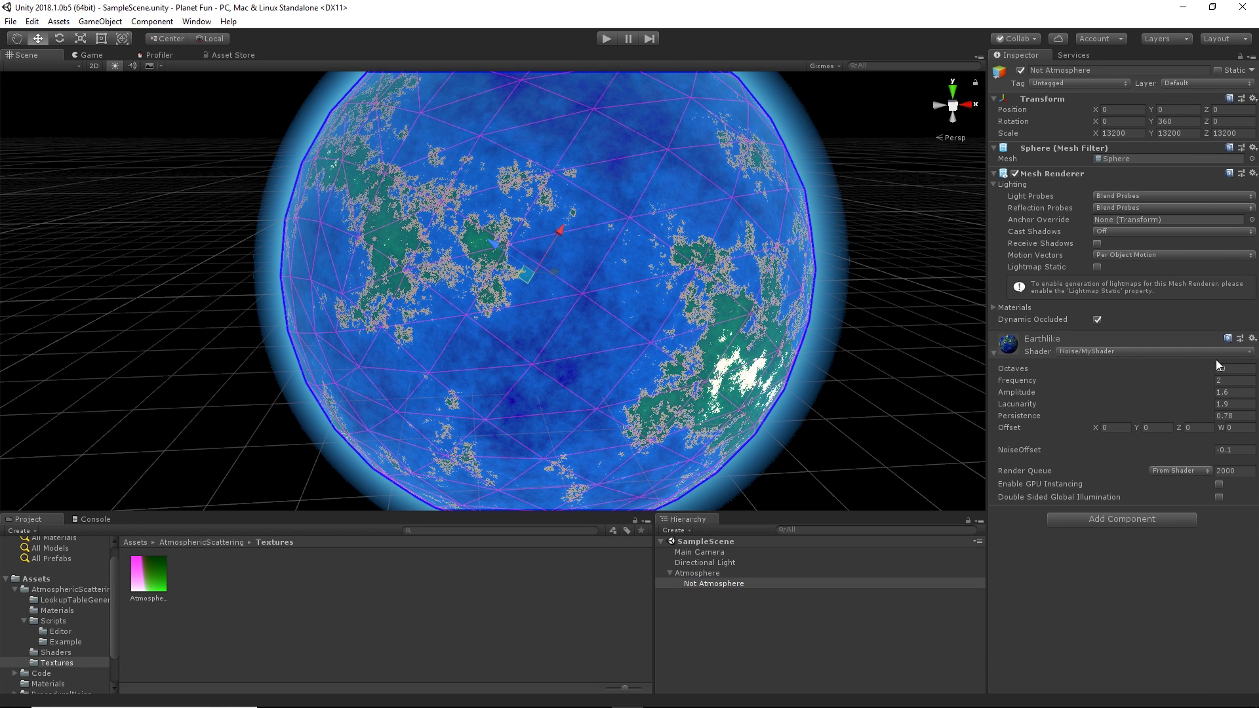
- Try a Frequency of 3 on the Earthlike material, and restore it to 2
text(3)
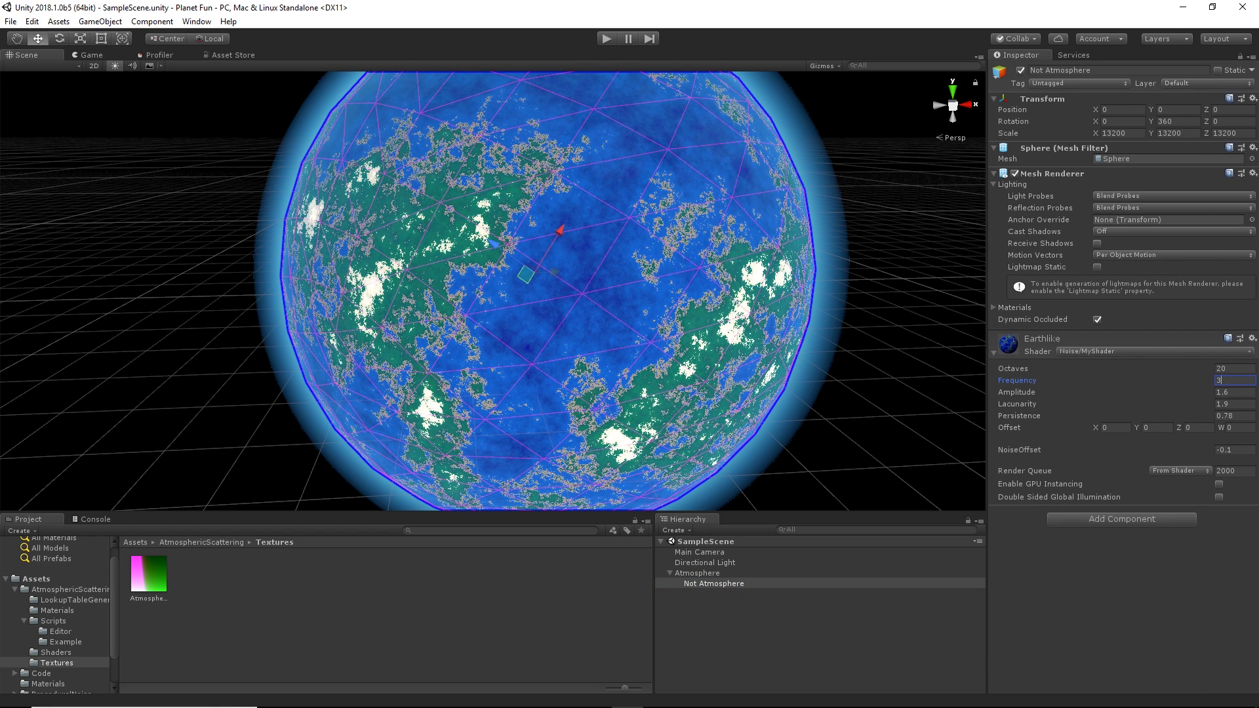
key(BackSpace)
text(2)
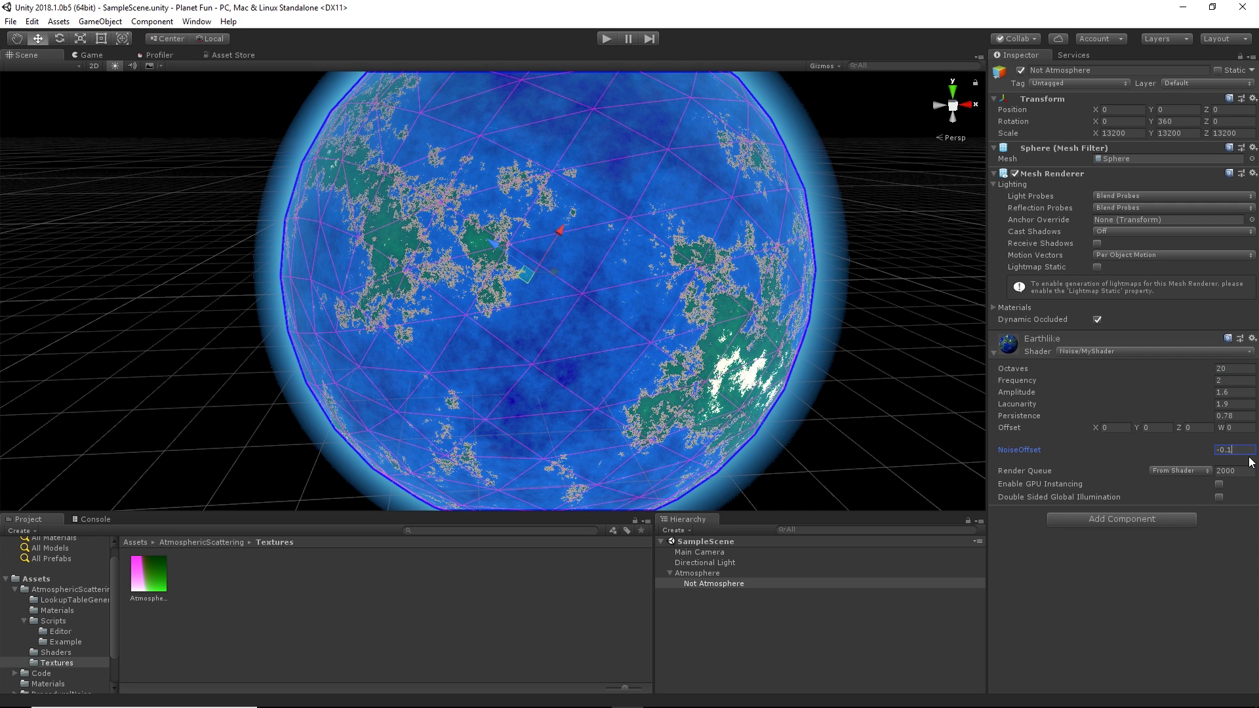
- Try NoiseOffset values of -0.3 and -0.6 on the Earthlike material to preview lower land coverage
key(BackSpace)
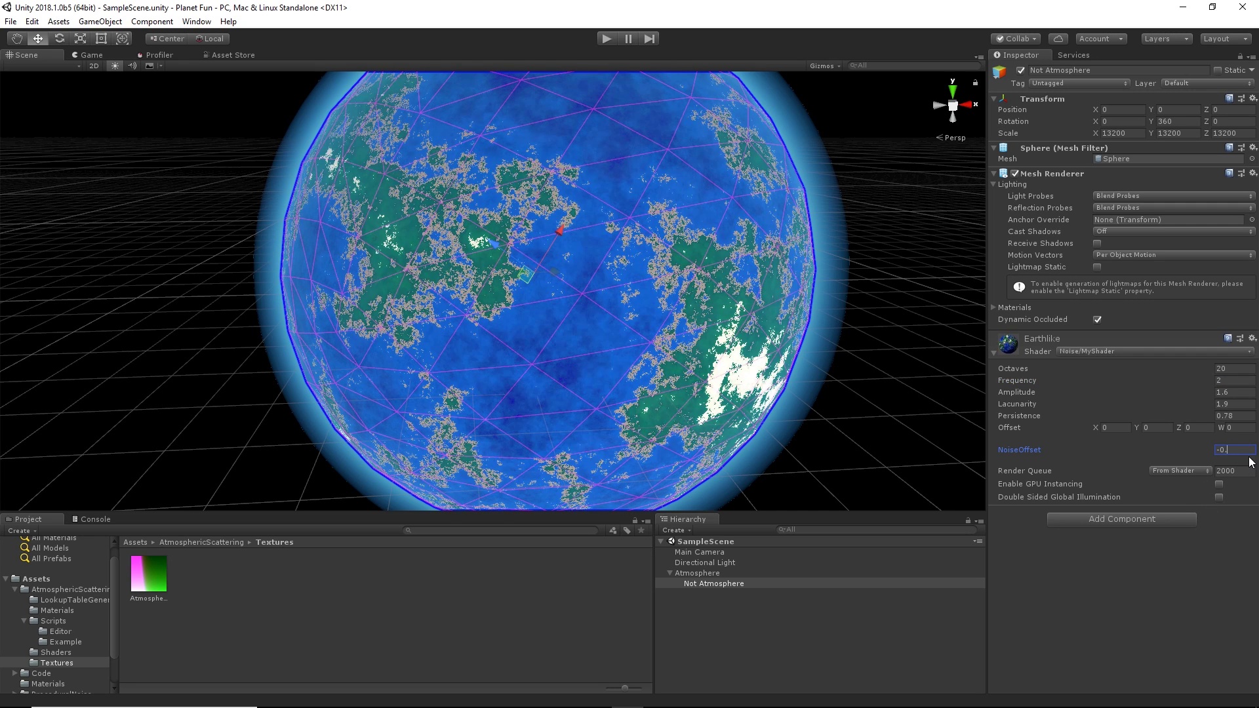
text(3)
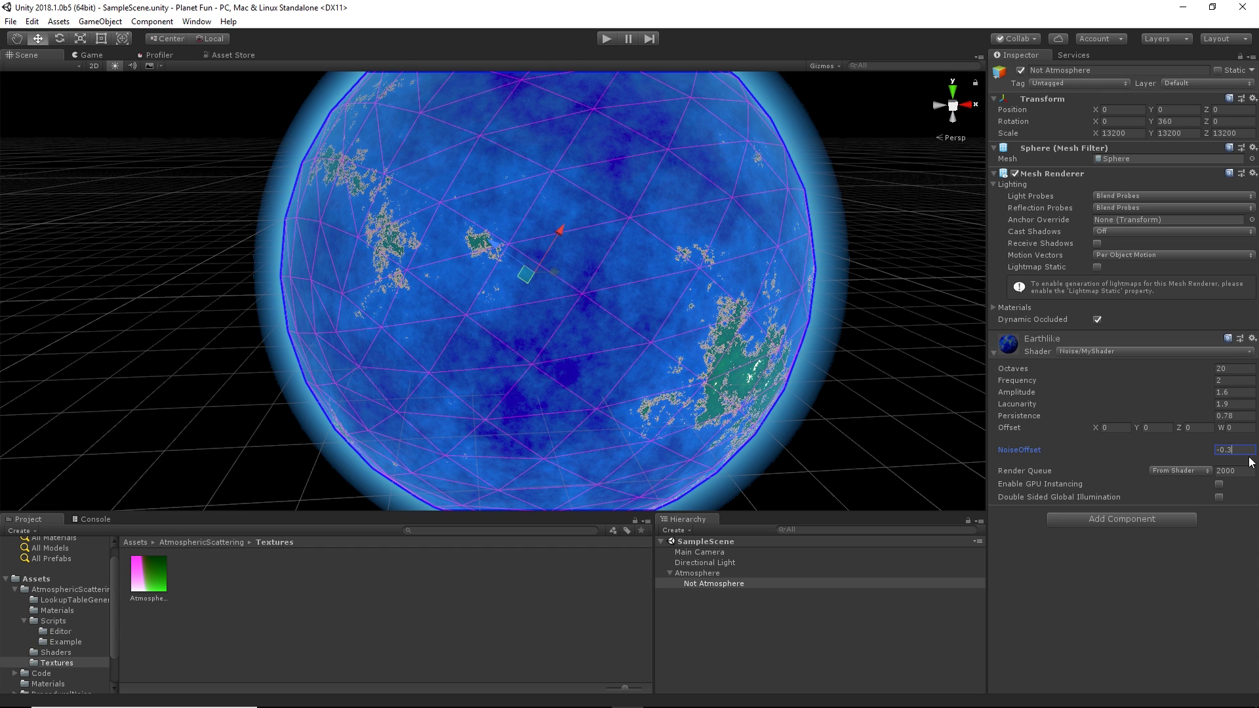
key(BackSpace)
text(6)
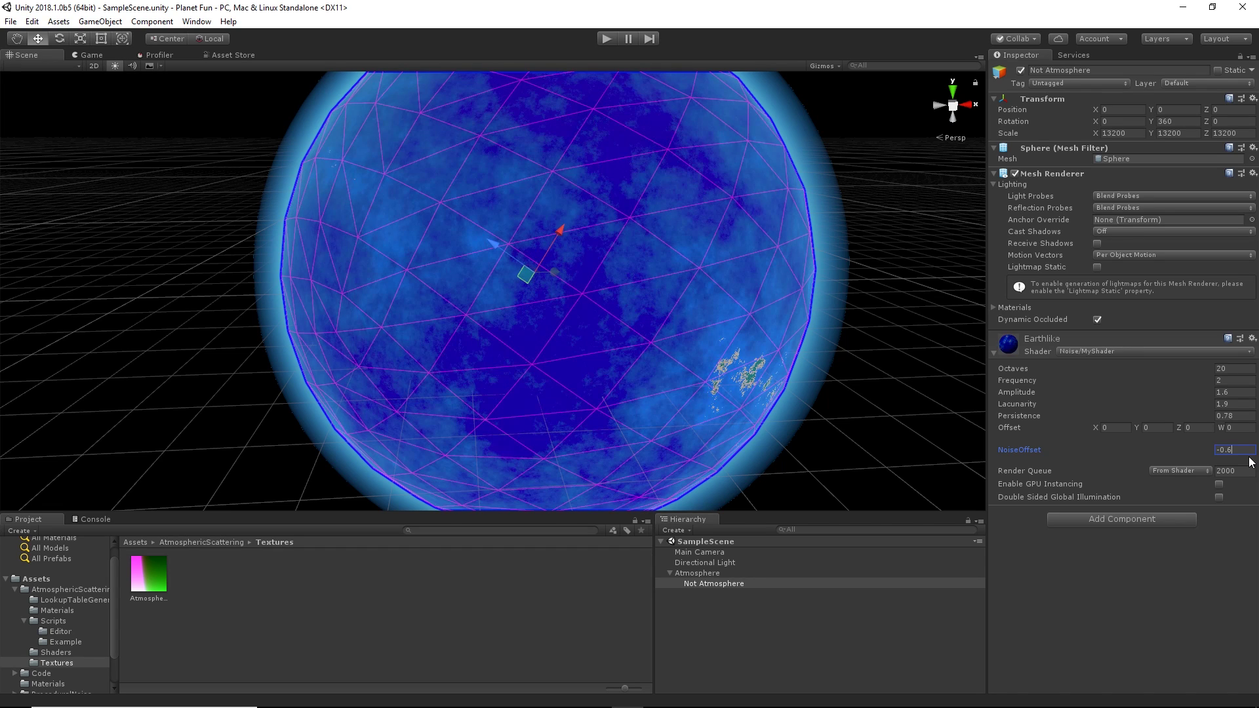
- Rotate the Not Atmosphere sphere about several axes to bring another side of the planet into view
click(60, 39)
drag(565, 281, 482, 235)
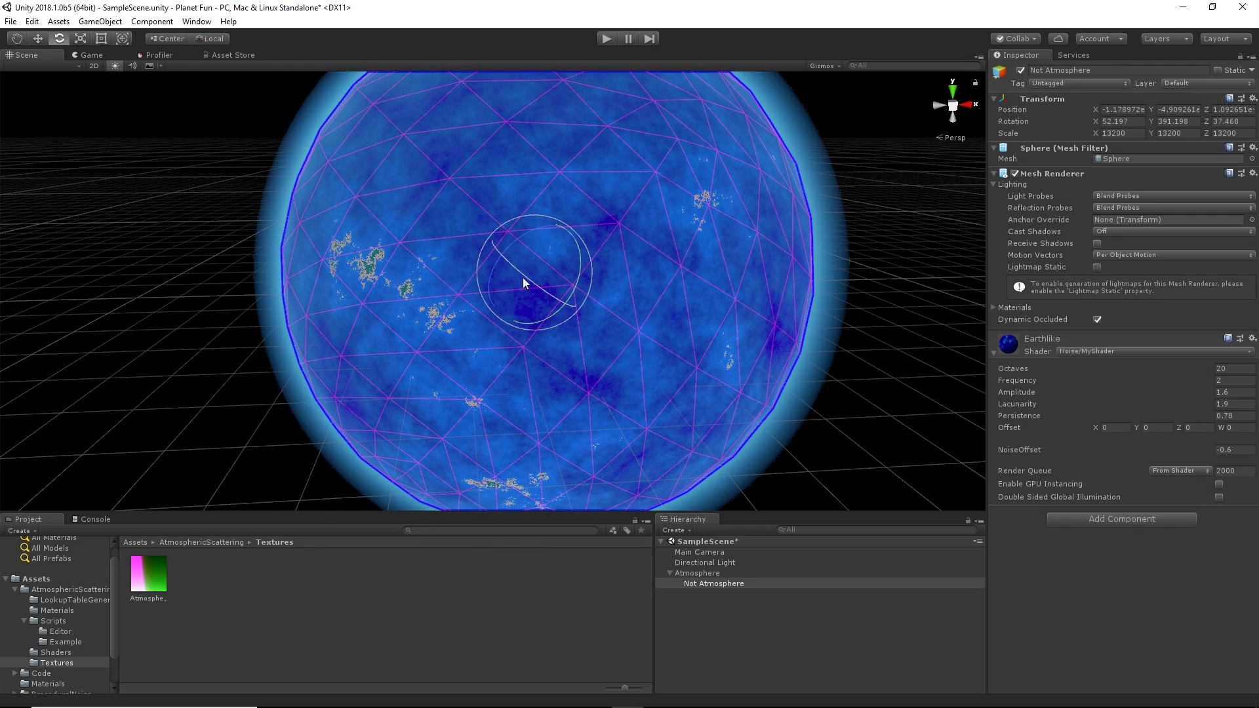
drag(522, 278, 557, 231)
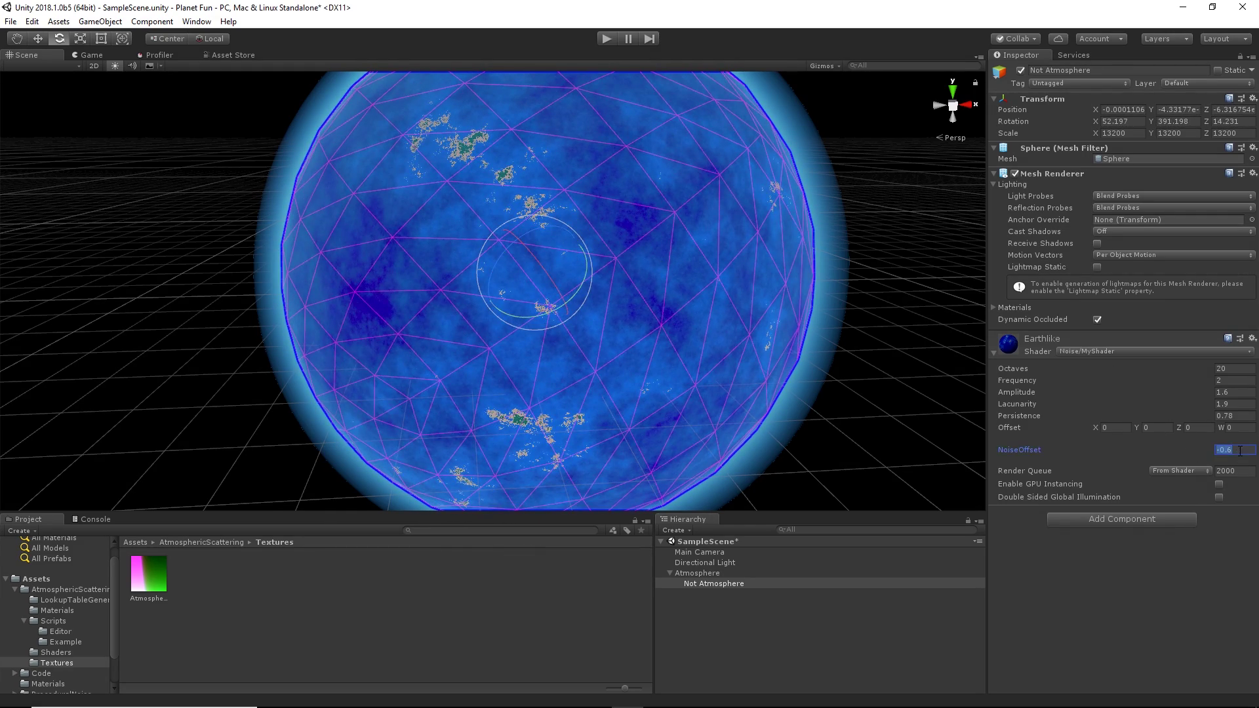
- Try NoiseOffset values between -0.5 and -0.1 on the Earthlike material, ending at -0.2
key(BackSpace)
text(5)
key(BackSpace)
text(4)
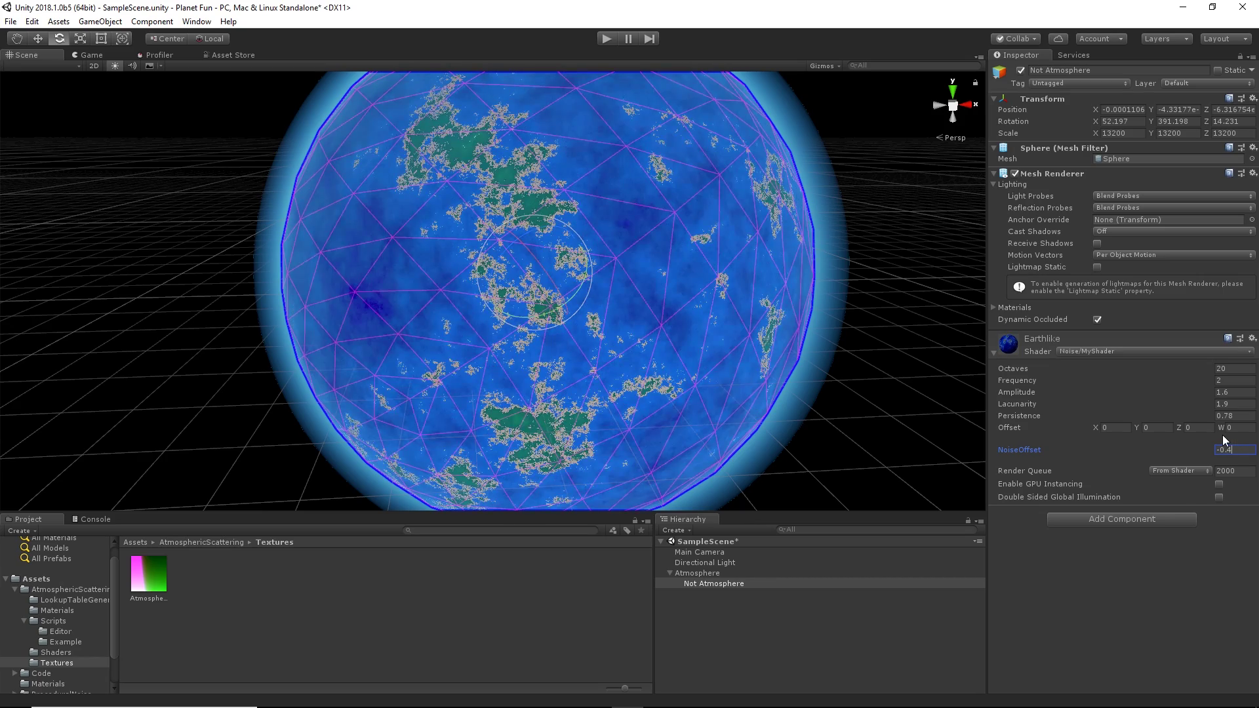
key(BackSpace)
text(3)
key(BackSpace)
text(2)
key(BackSpace)
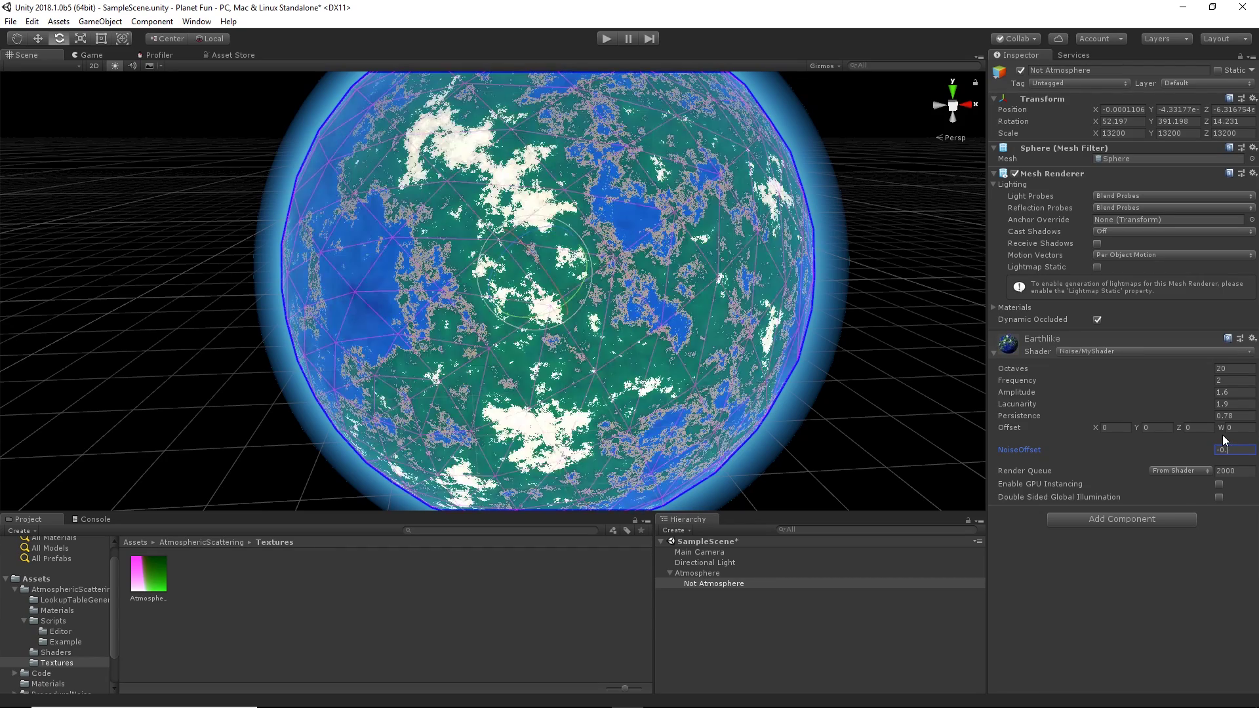
text(1)
key(BackSpace)
text(3)
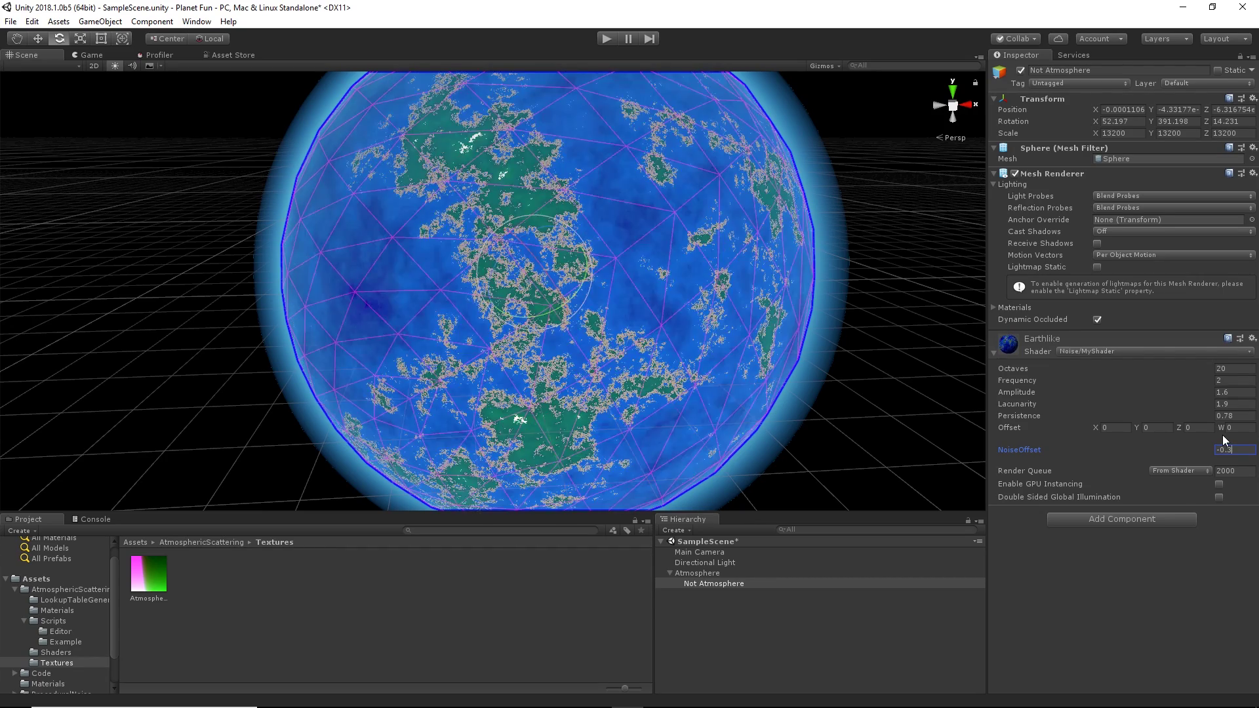
key(BackSpace)
text(1)
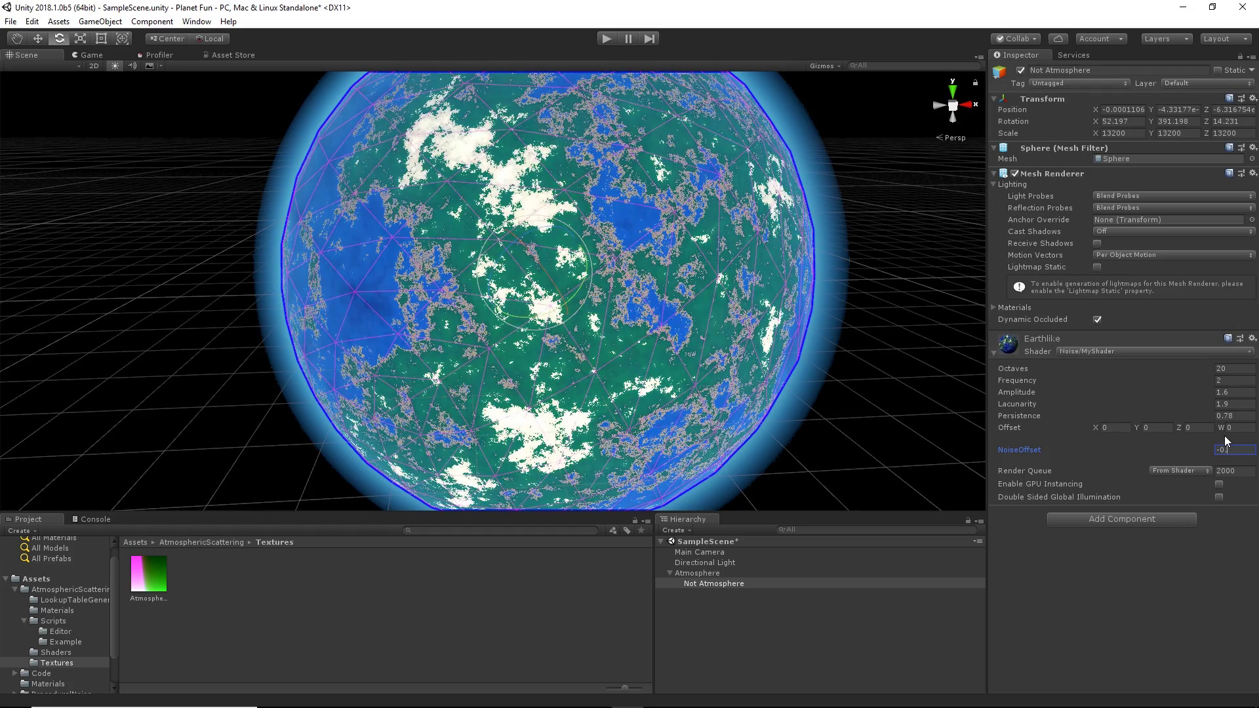
key(BackSpace)
text(2)
- Set the Earthlike material's NoiseOffset to -0.1 and rotate the planet sphere to a different side
drag(570, 300, 442, 307)
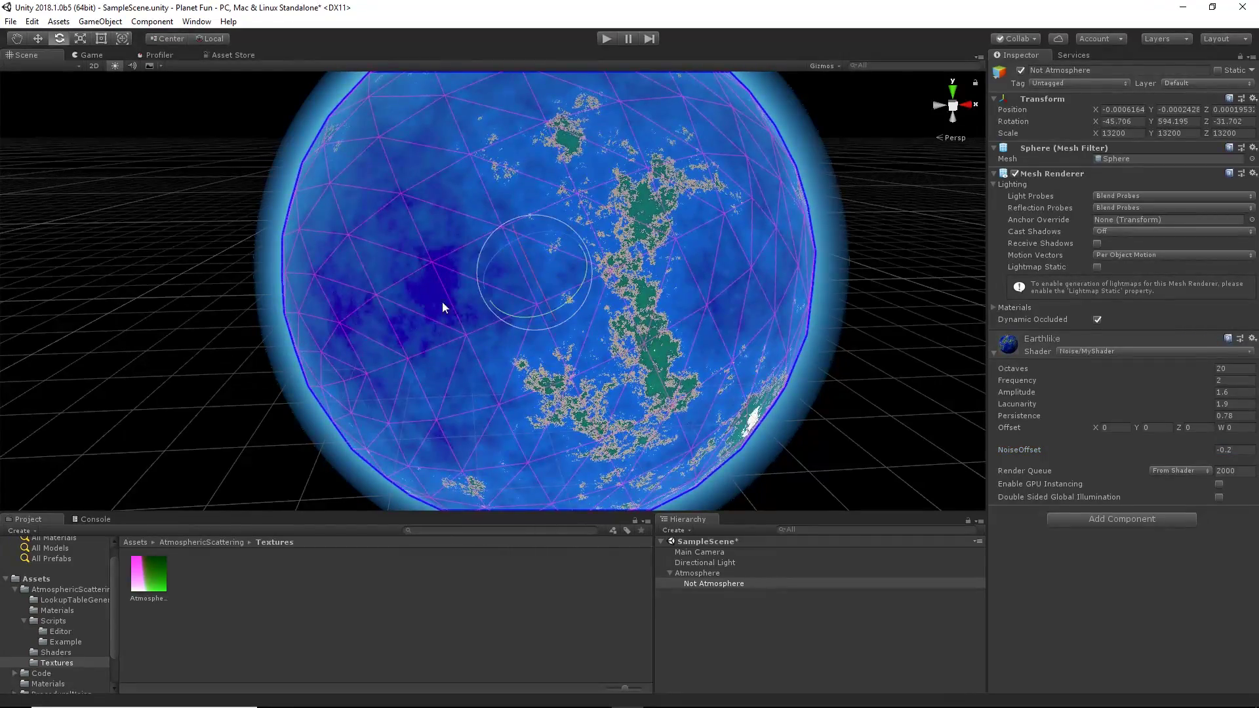
drag(543, 279, 354, 108)
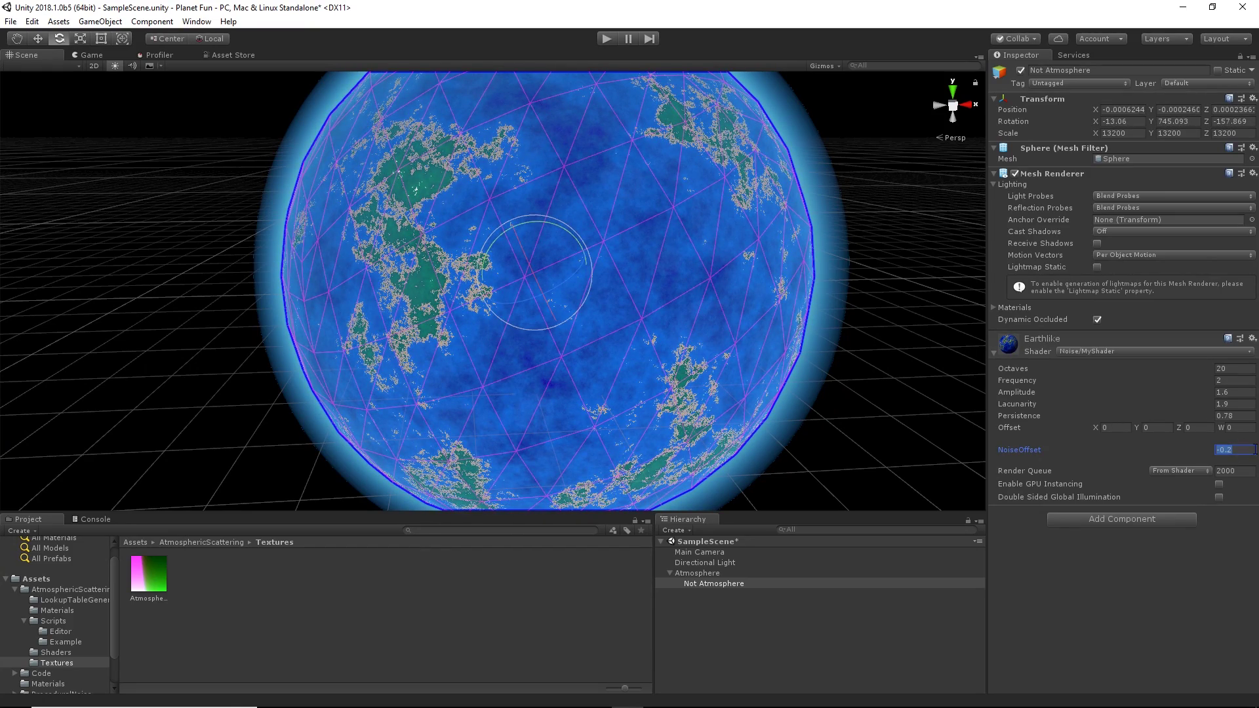
key(BackSpace)
text(1)
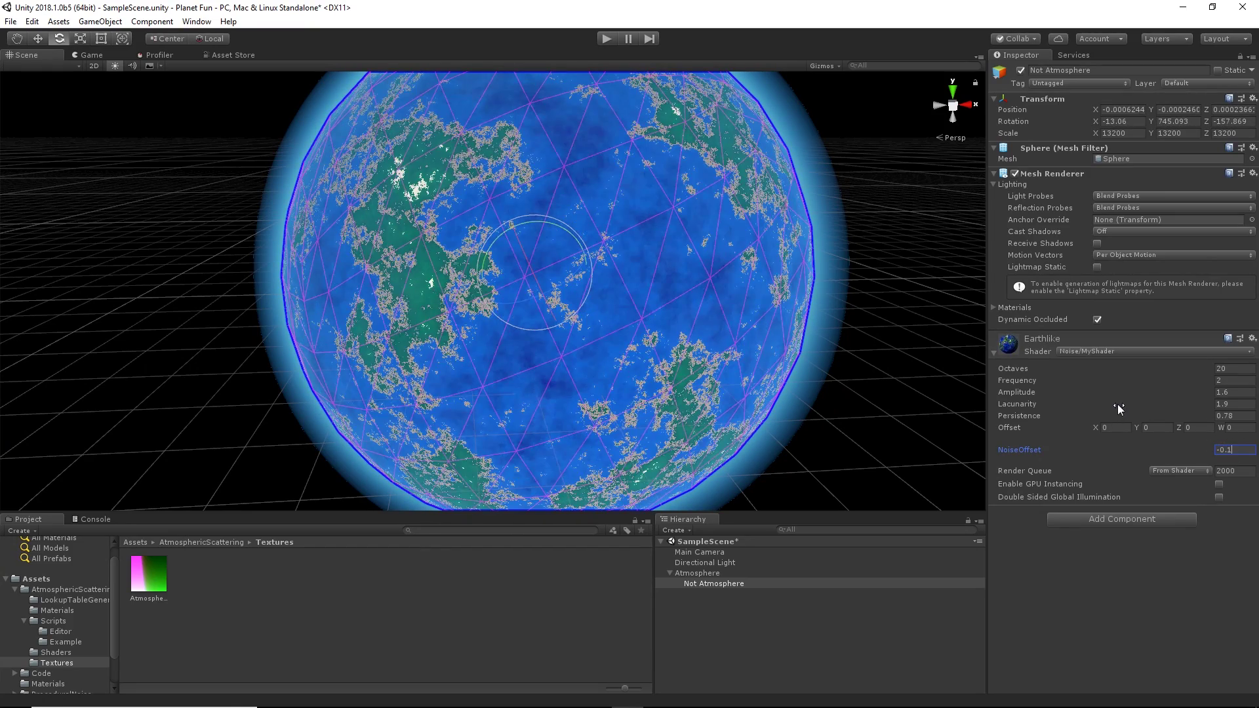
drag(547, 296, 596, 244)
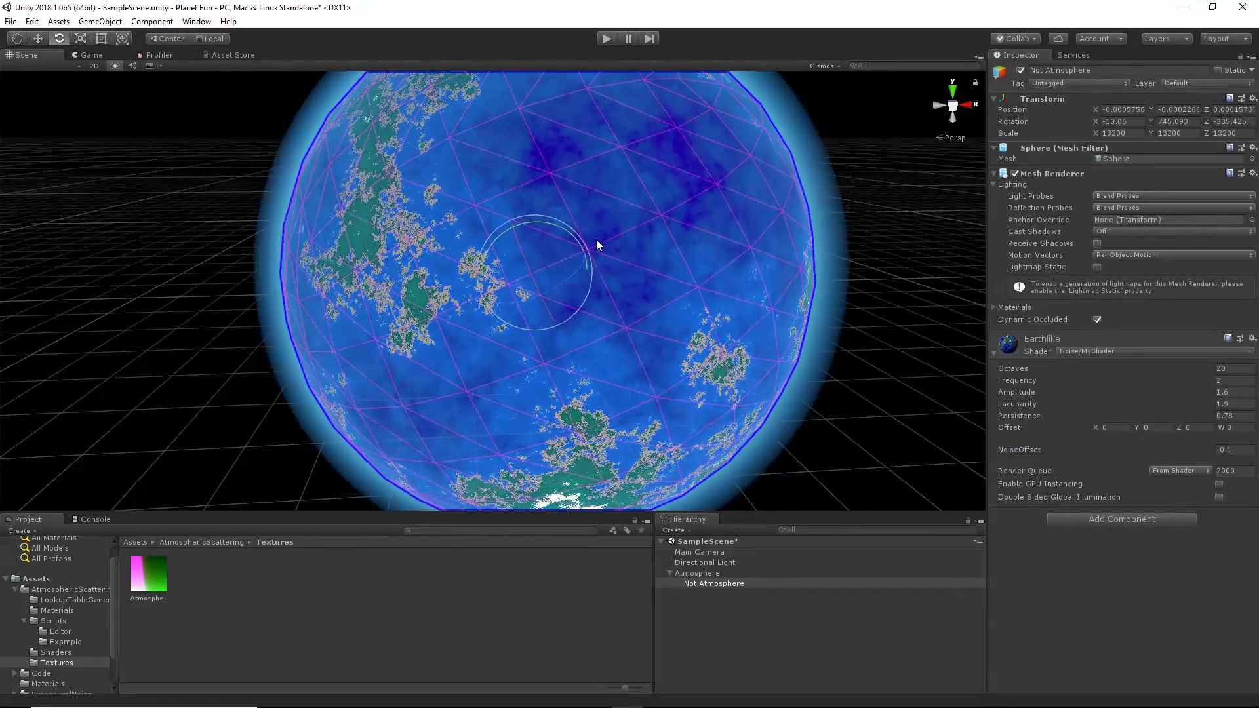
drag(549, 305, 490, 217)
click(867, 386)
mouse_move(867, 386)
alt+right_down()
mouse_move(636, 355)
mouse_move(573, 326)
mouse_move(869, 365)
alt+right_up()
click(561, 296)
scroll(885, 372, down, 1)
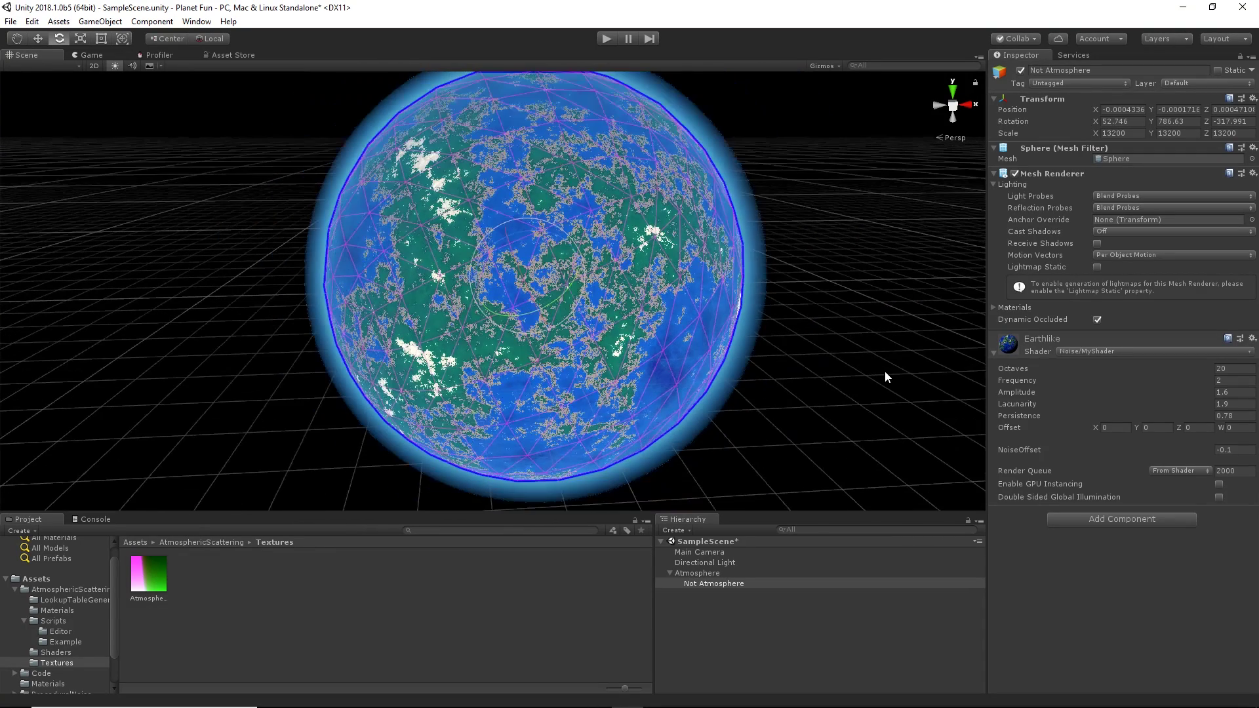
- Try Frequency values of 3, 4, 5 and 7, set it to 1, and rotate the planet sphere slightly
text(3)
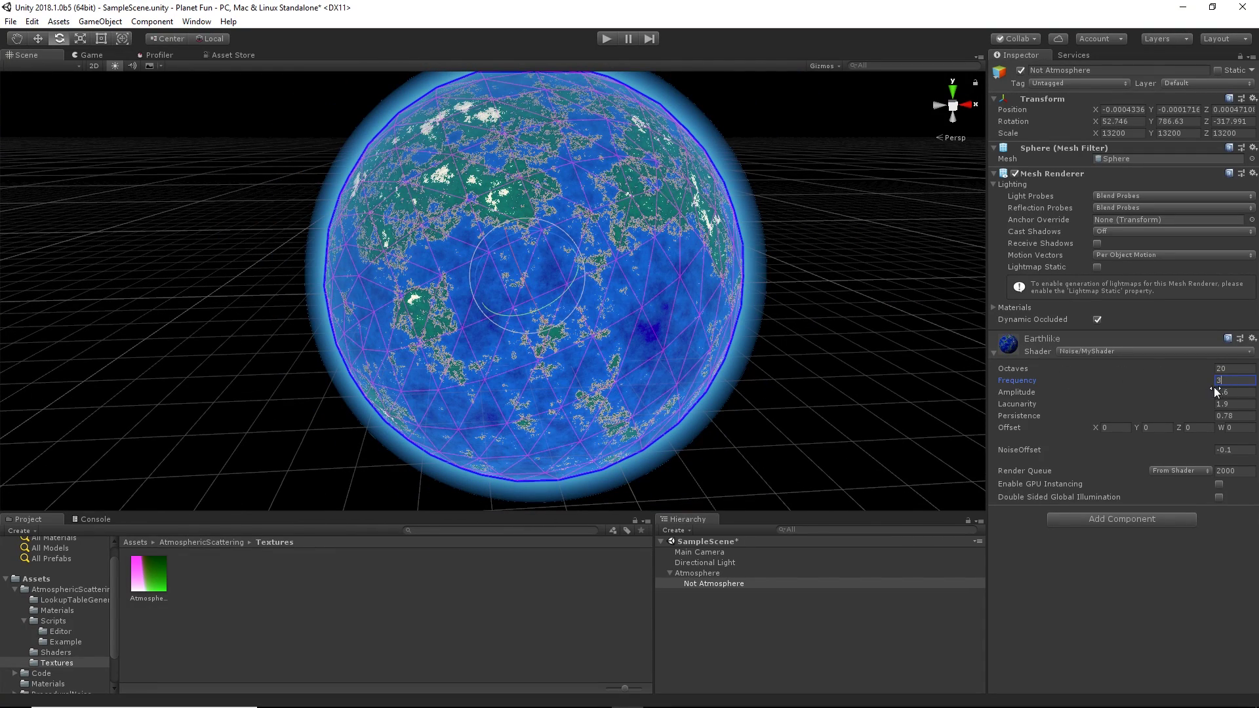
key(BackSpace)
text(4)
key(BackSpace)
text(5)
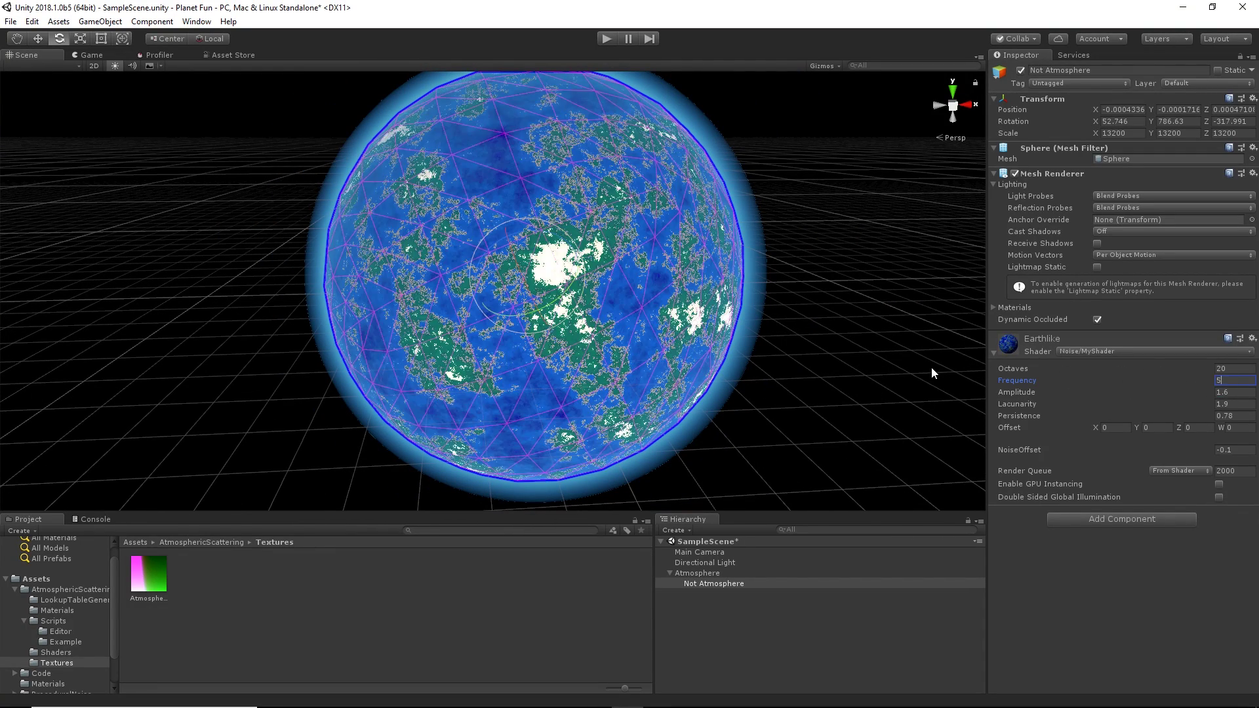
key(BackSpace)
text(7)
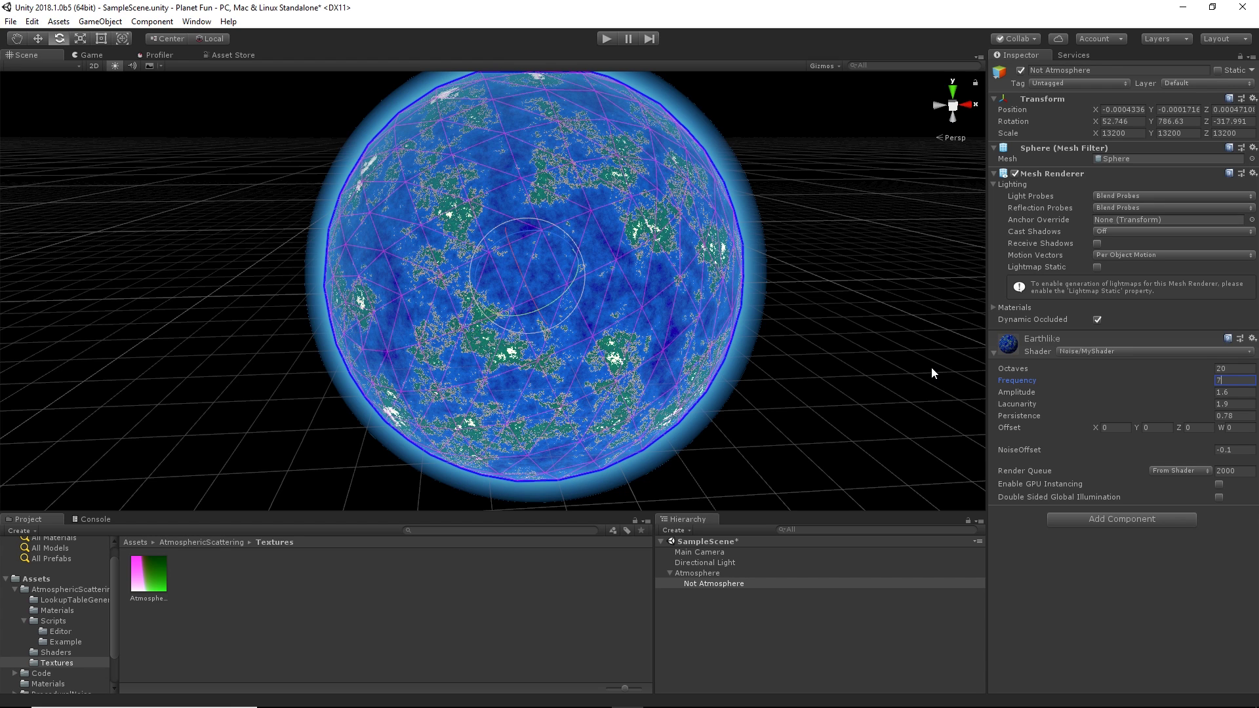
key(BackSpace)
text(1)
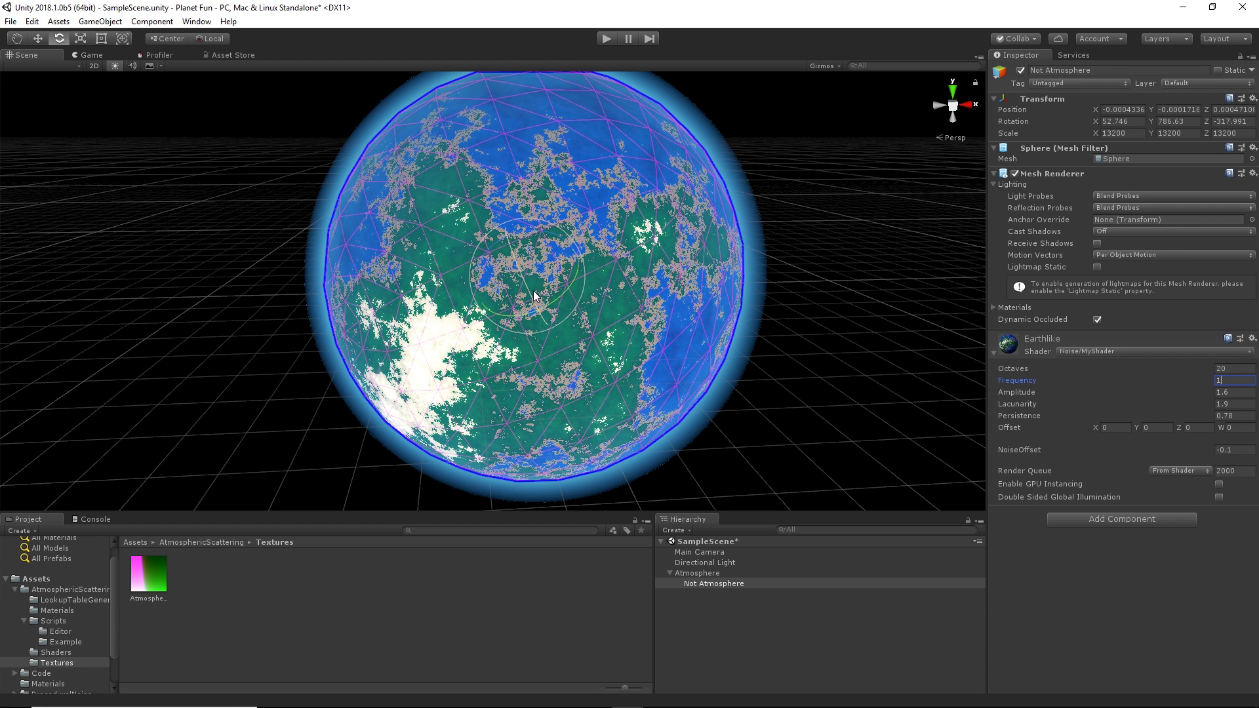
drag(520, 281, 510, 229)
- Deselect the planet, run the scene in Play mode to preview it, and stop playback
click(812, 307)
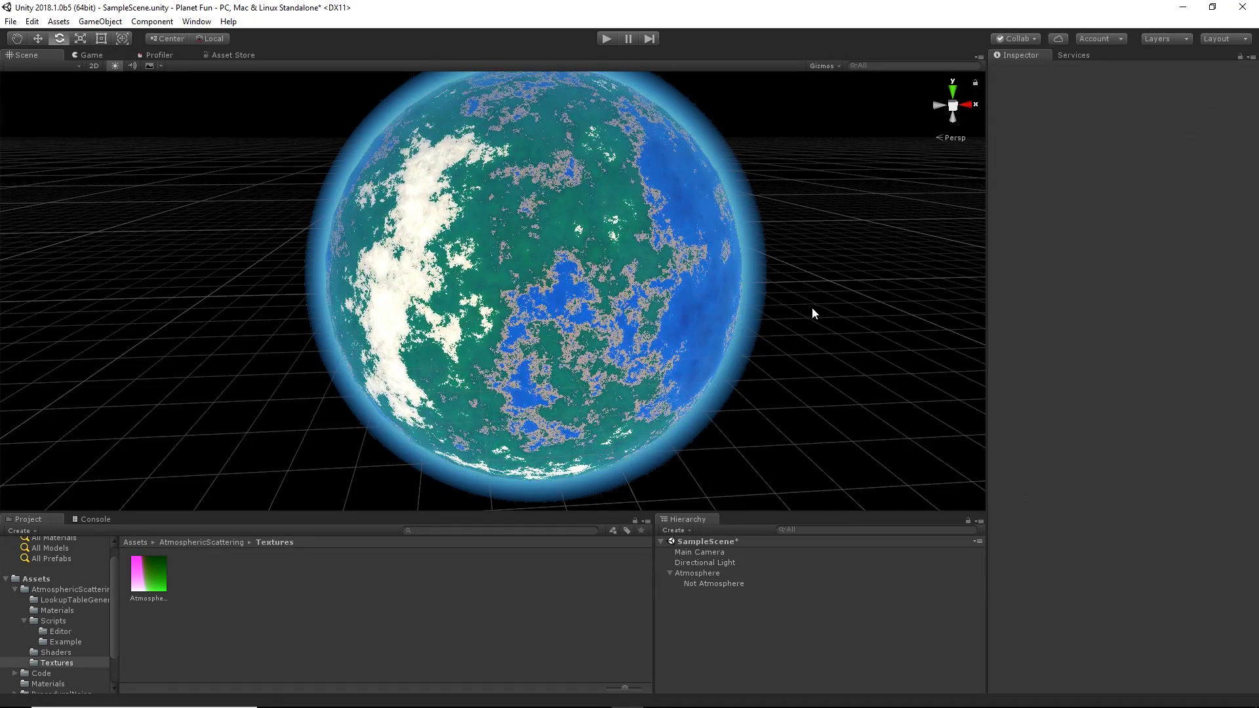
mouse_move(797, 269)
right_down()
mouse_move(825, 226)
mouse_move(800, 275)
right_up()
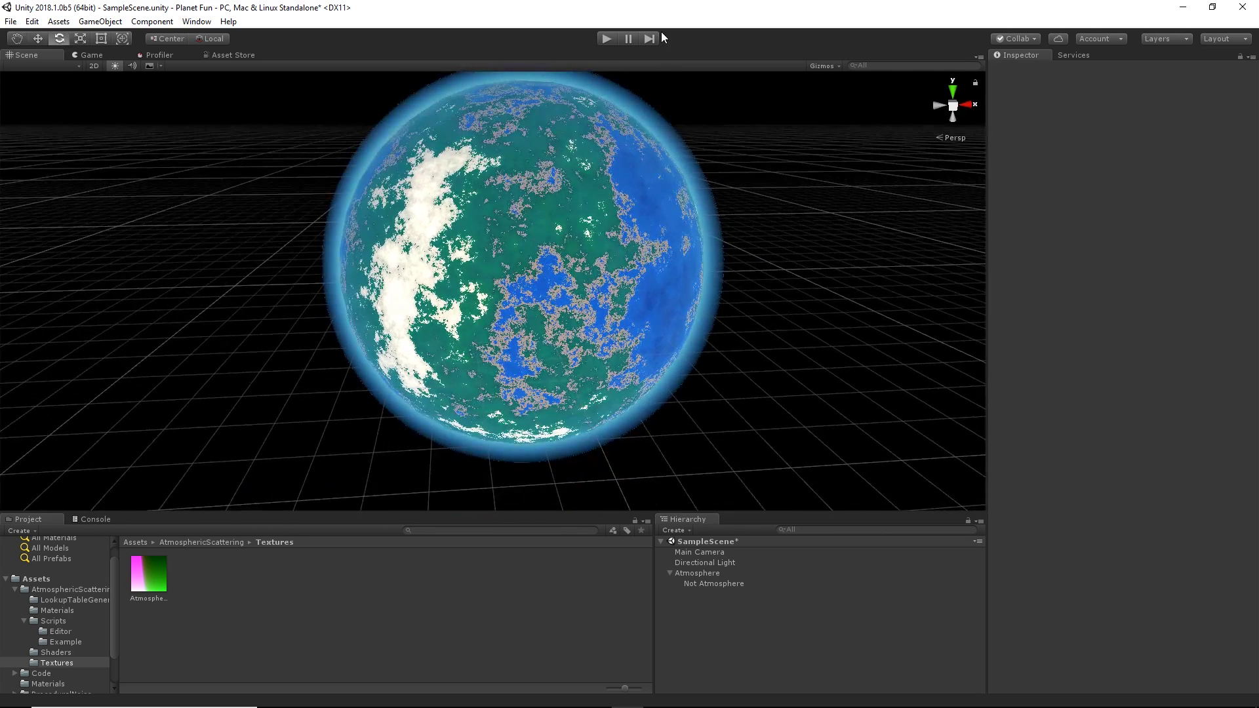
click(604, 38)
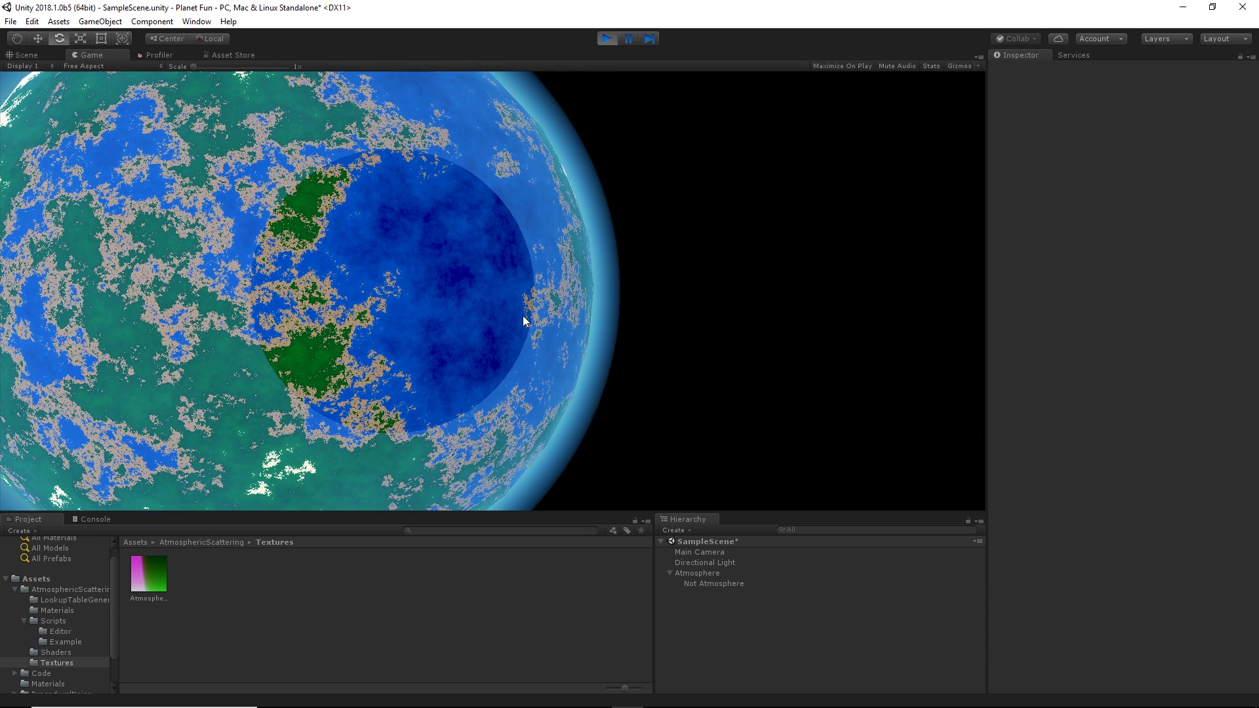
click(607, 38)
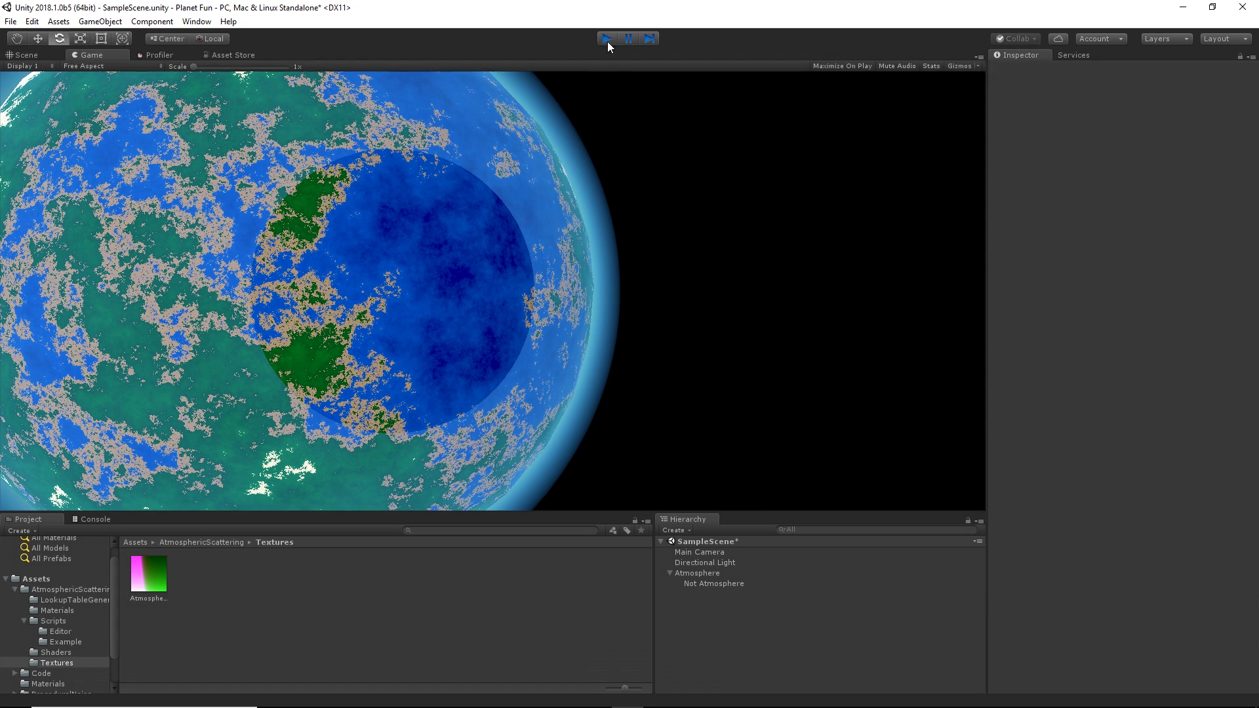
- Attach the space camera script from the AtmosphericScattering Scripts > Example folder to the Main Camera
scroll(79, 619, down, 2)
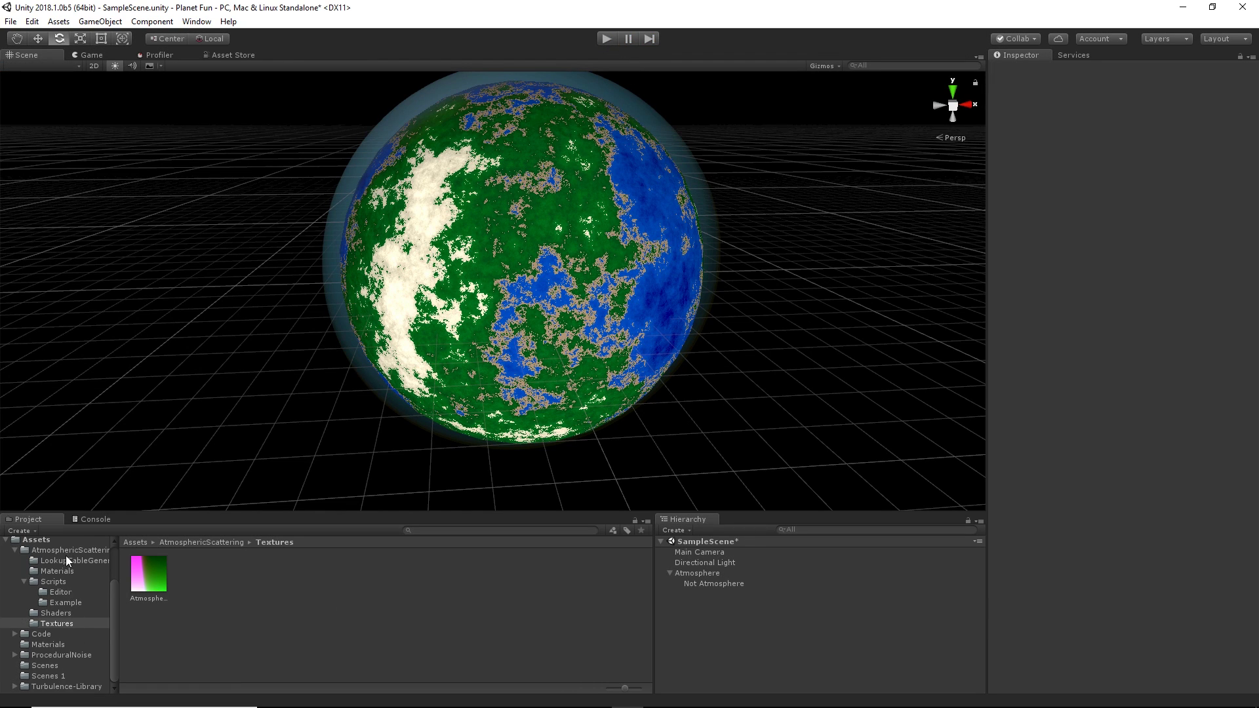
click(53, 581)
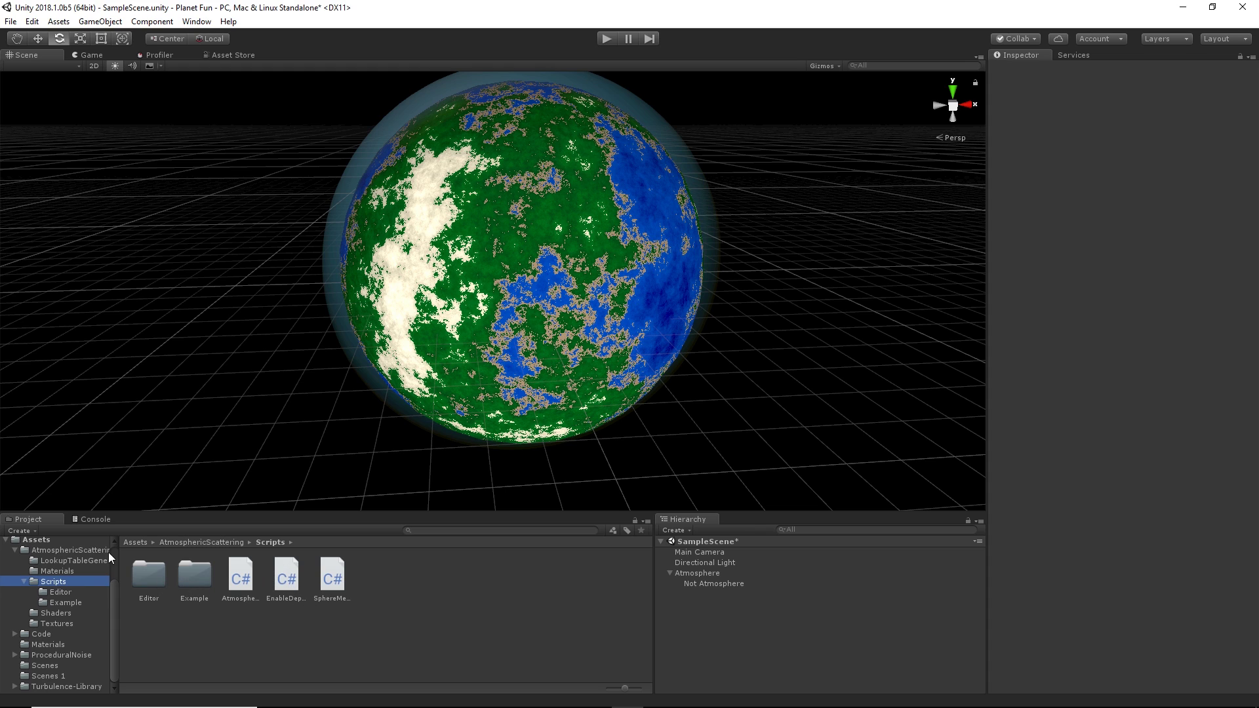
double_click(178, 573)
drag(203, 587, 725, 619)
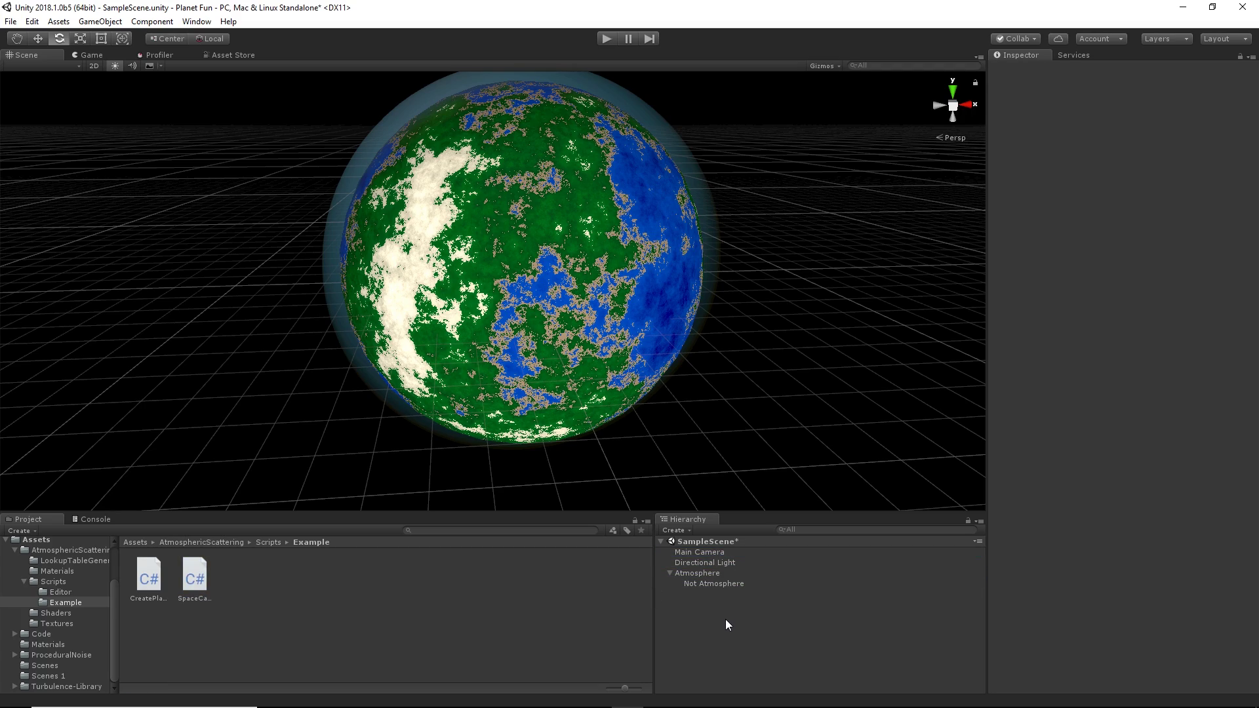
- Save SampleScene and run it in Play mode
key(ctrl+s)
click(607, 38)
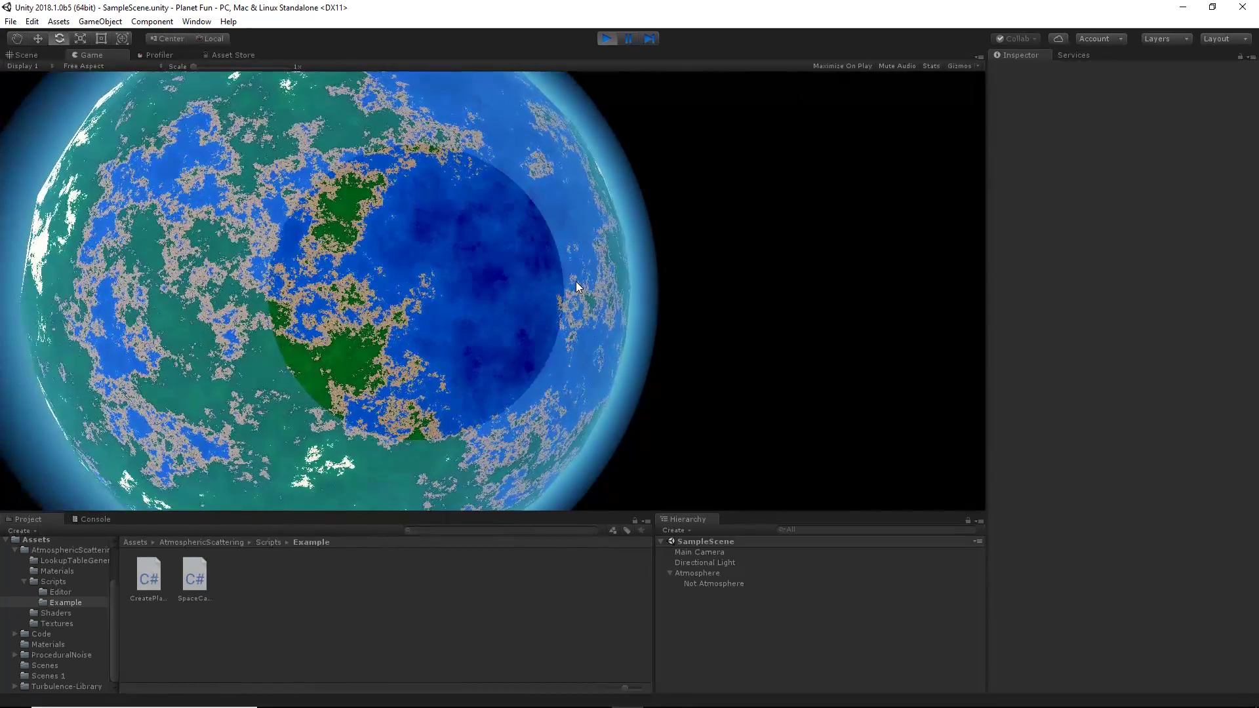
- Stop playback and set the Move Speed of the Main Camera's Space Camera Controller to 500
click(607, 39)
click(747, 552)
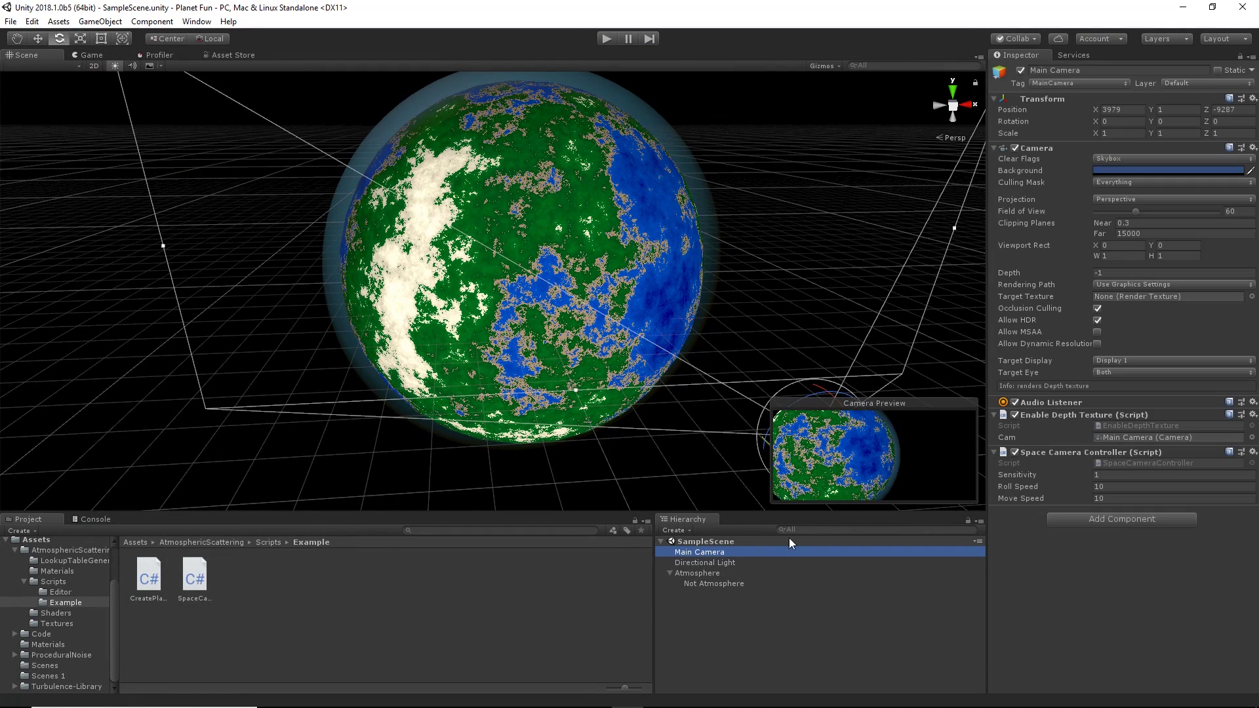
click(1121, 487)
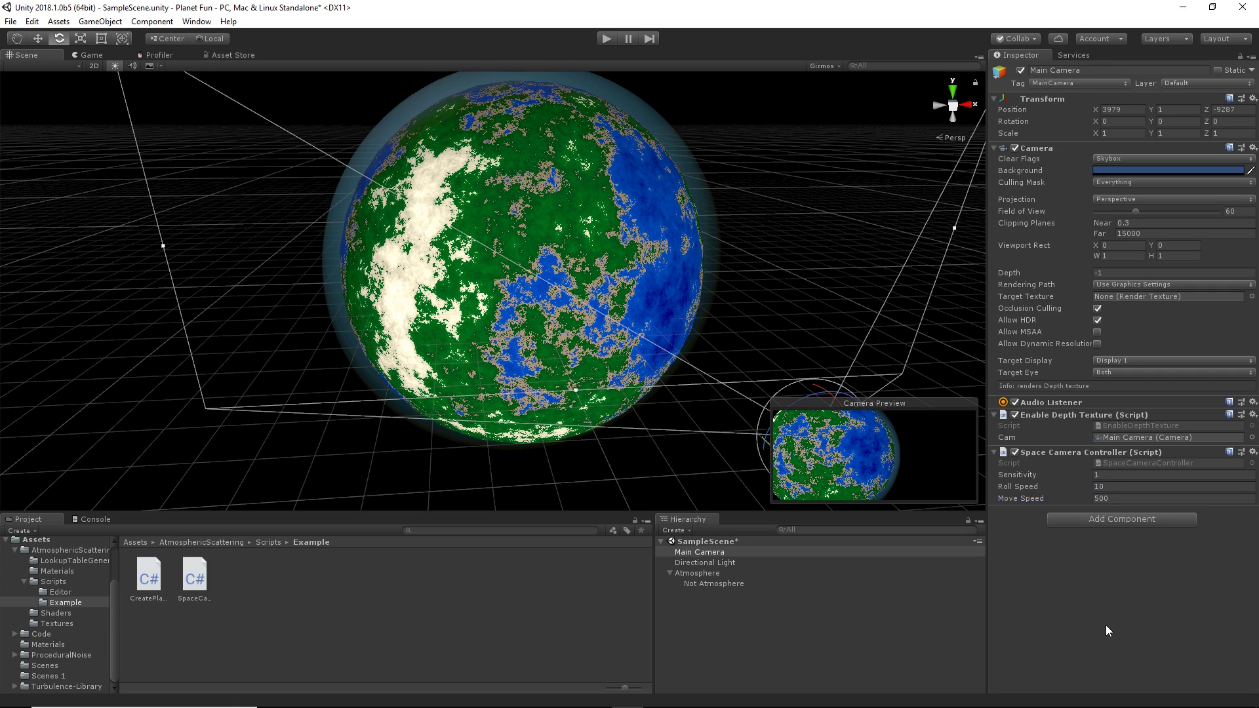
- Run the scene in Play mode, fly the camera toward the planet, and stop playback
click(606, 43)
key(w)
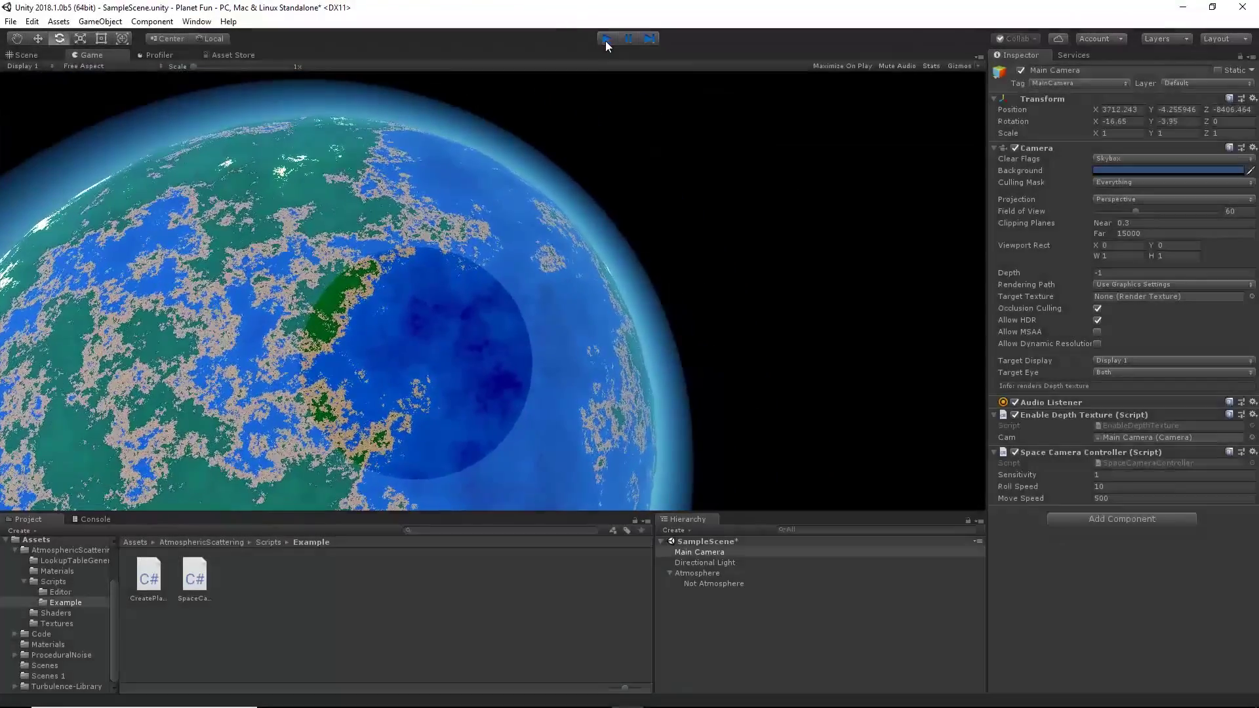
click(605, 41)
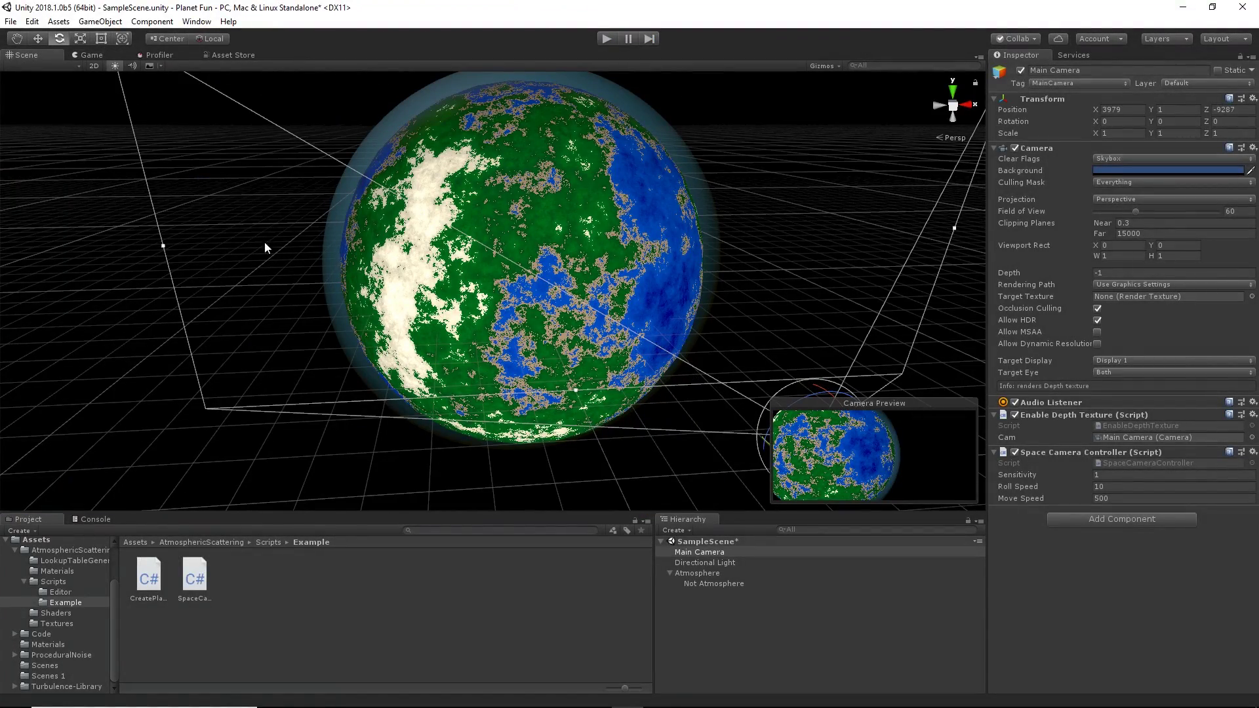
- Save SampleScene and set the Main Camera's far clipping plane to 20000
key(f)
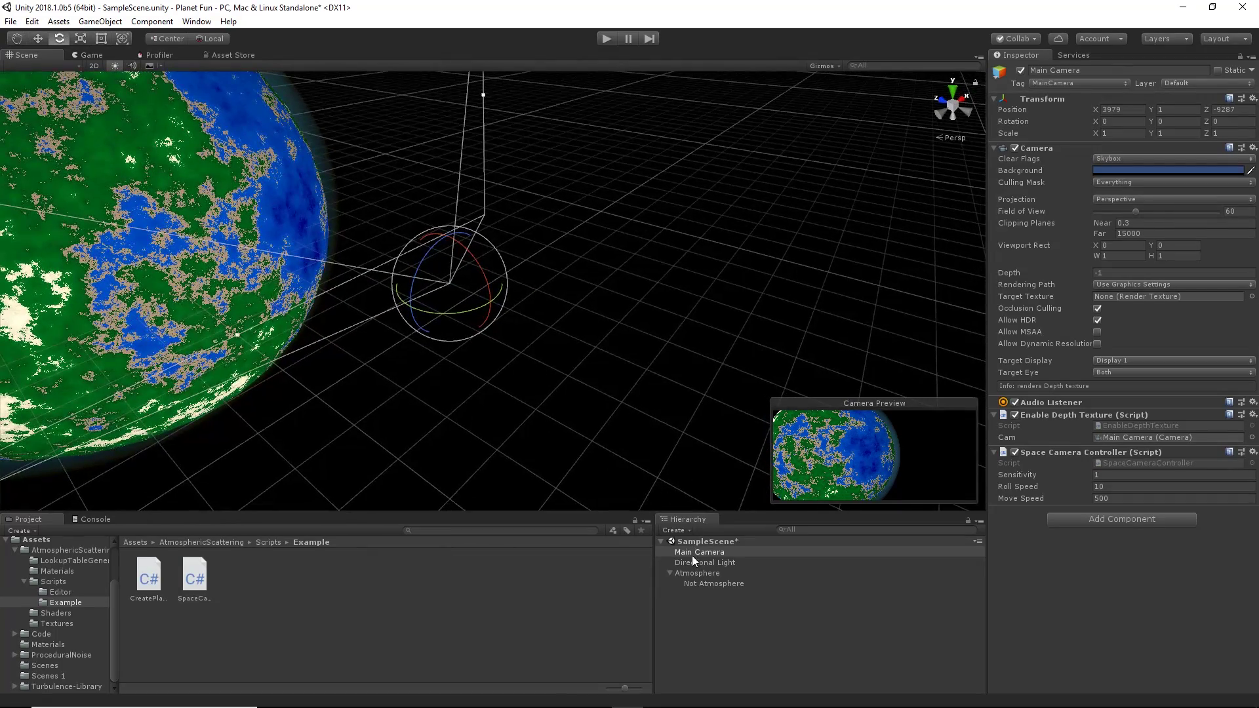
click(691, 552)
click(719, 562)
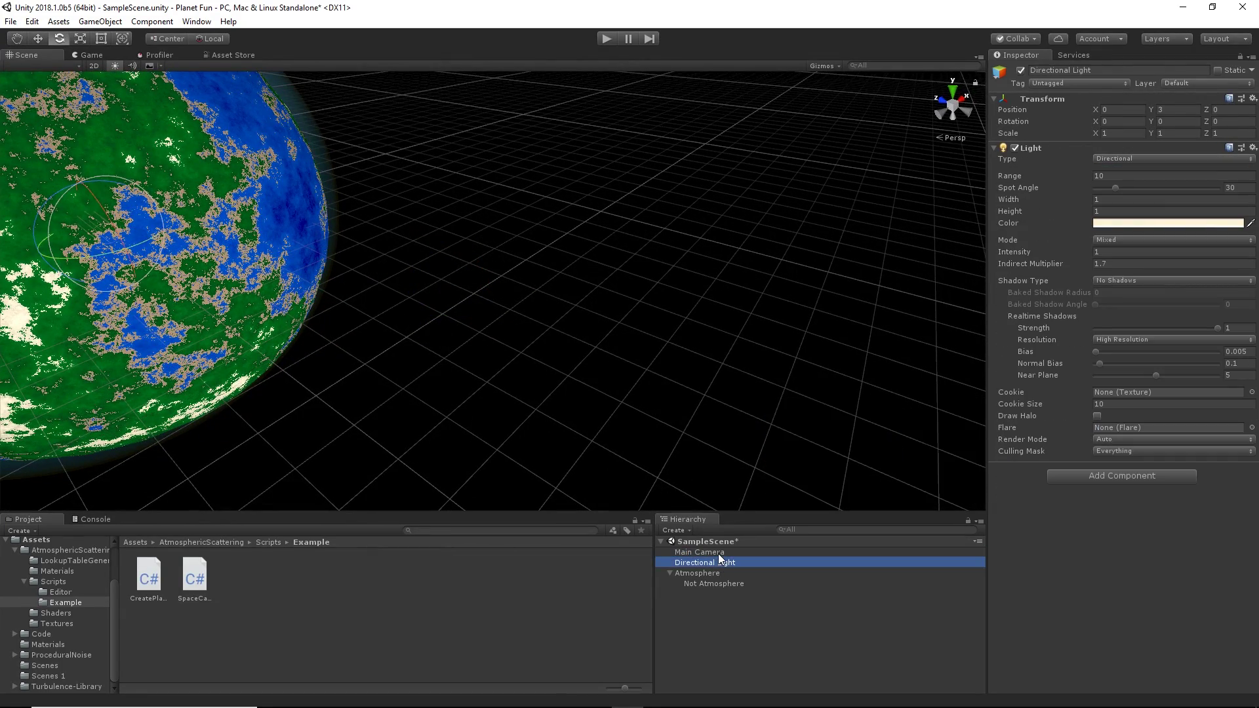
key(ctrl+s)
click(717, 552)
click(718, 552)
click(724, 562)
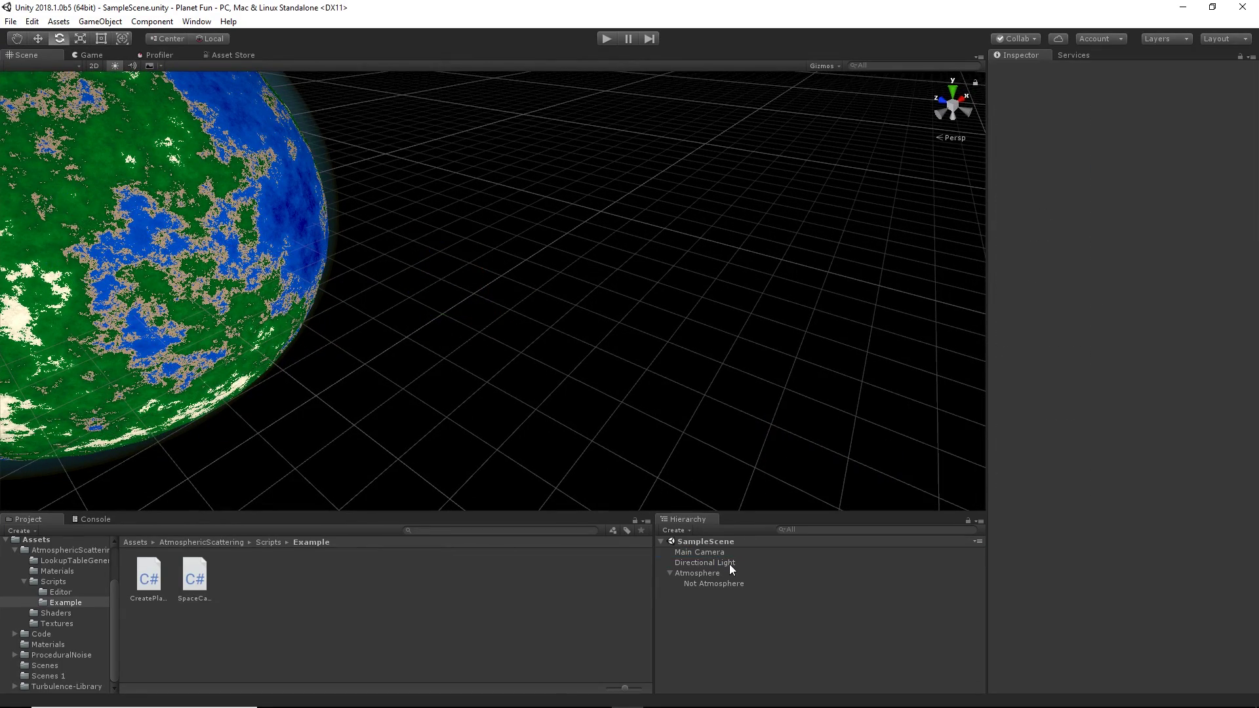
click(715, 553)
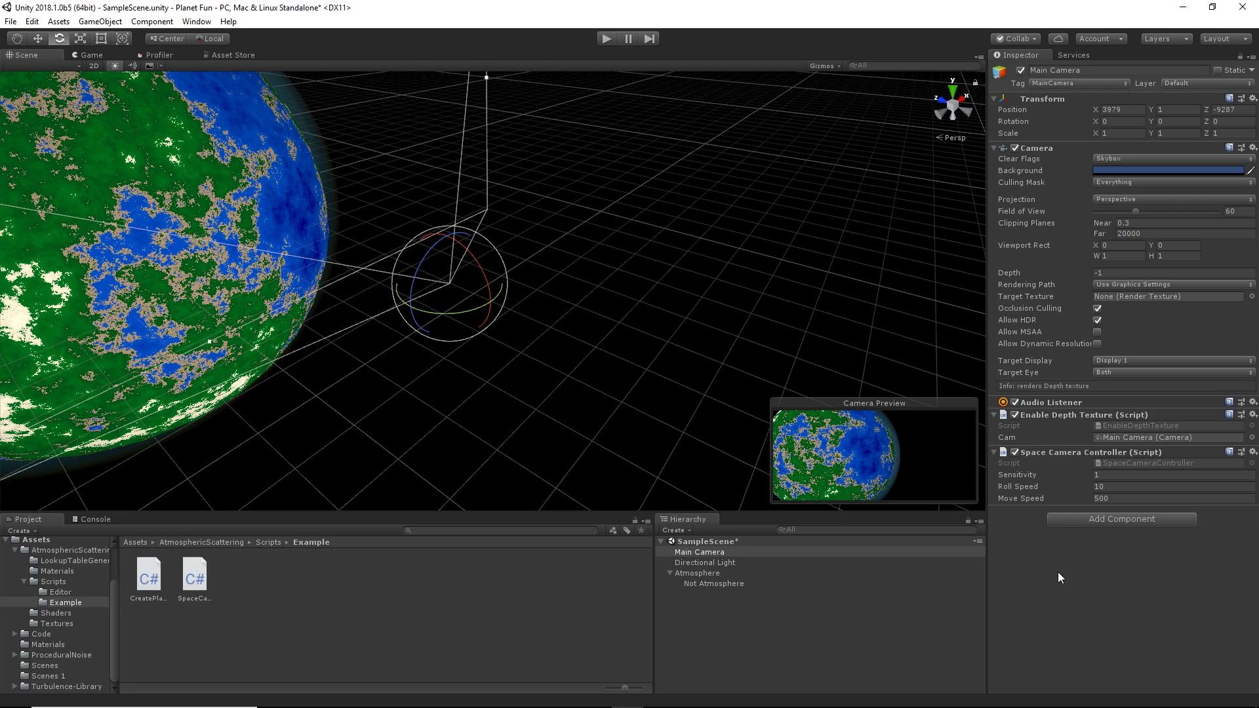
- Run the scene in Play mode and fly the camera from space through the atmosphere down to the planet's green land
click(608, 38)
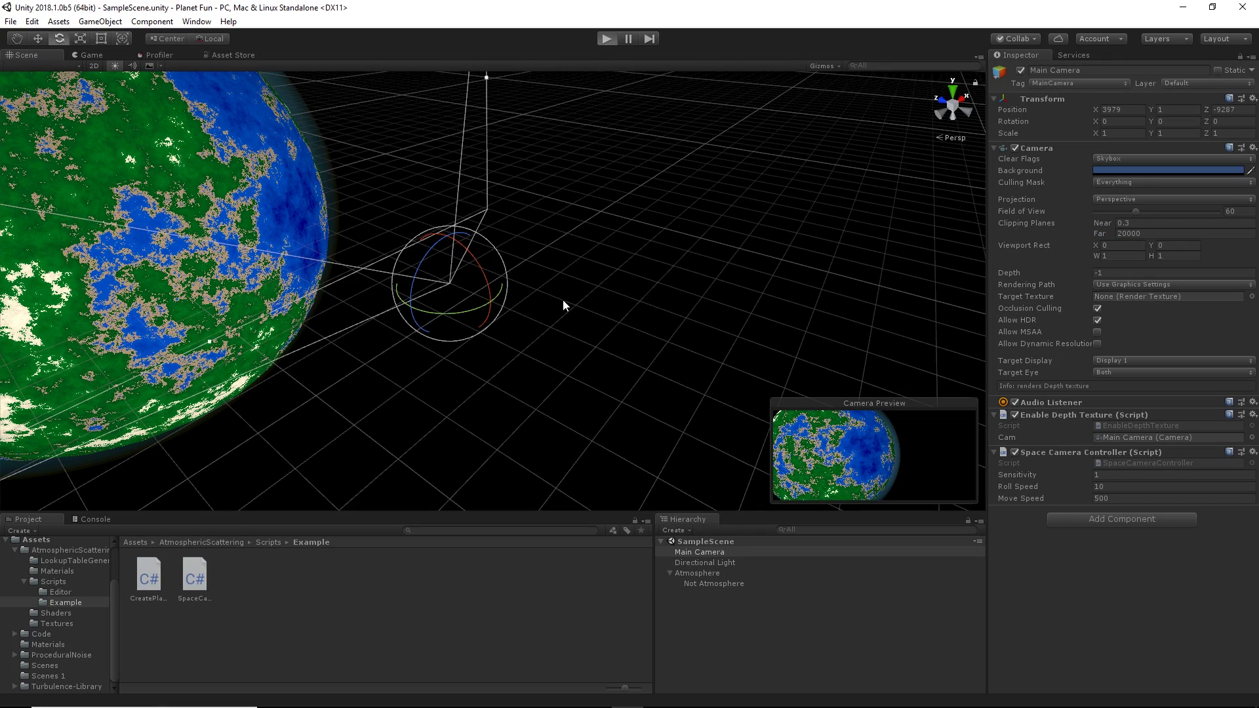
key(w)
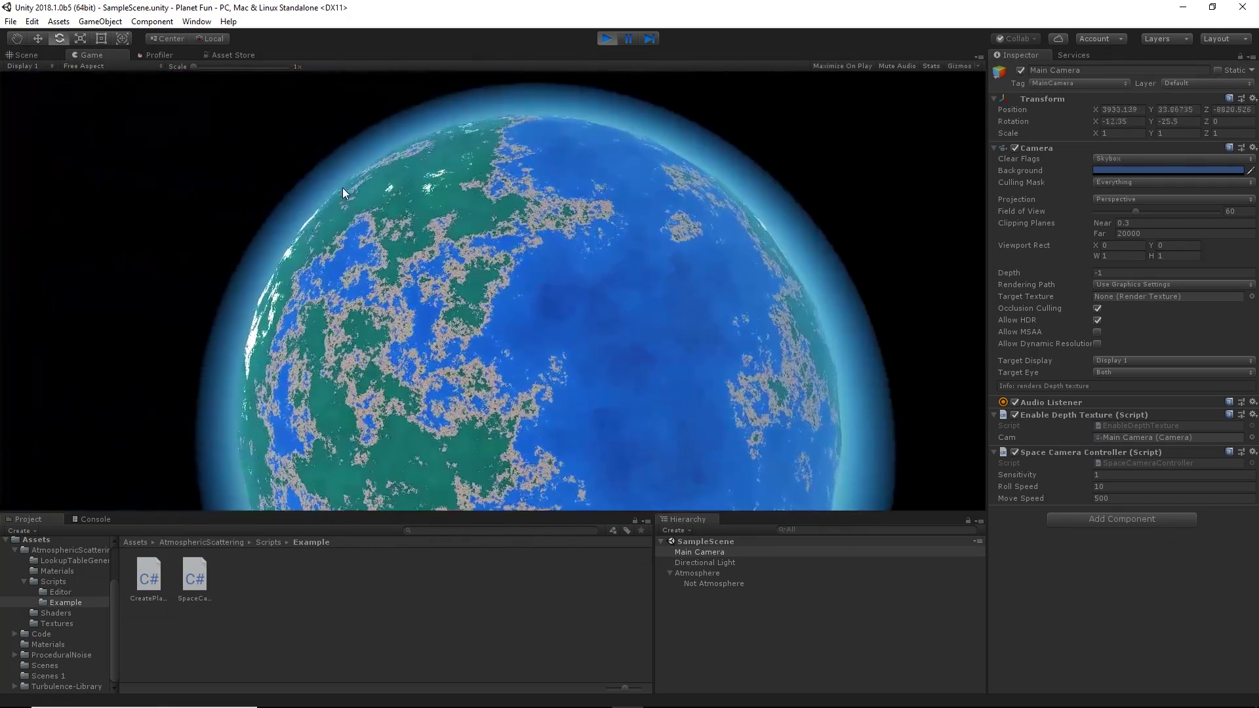
key(w)
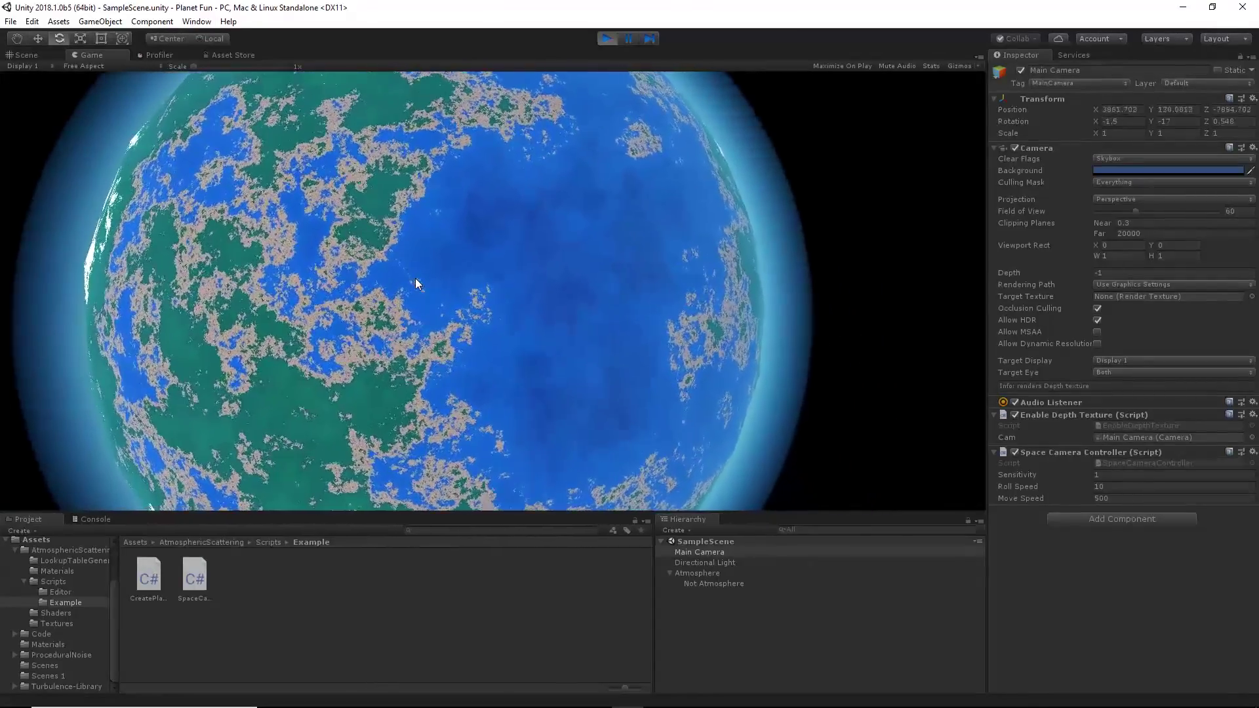
key(w)
key(q)
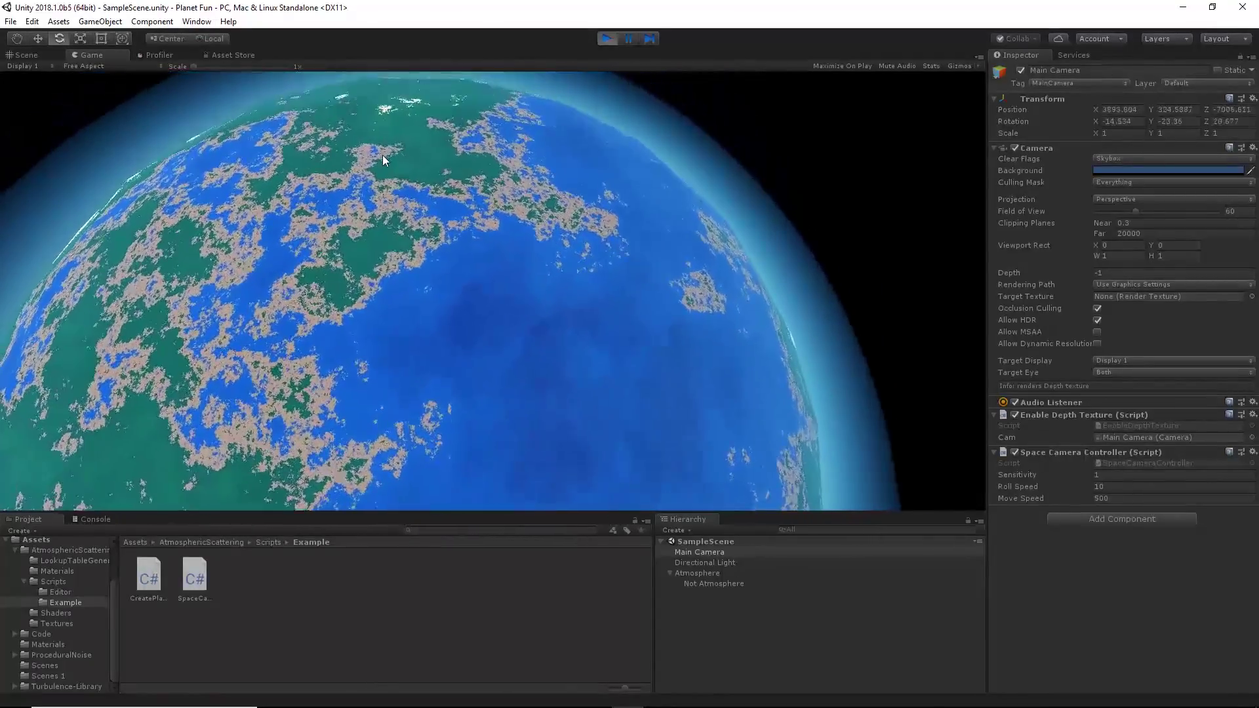
key(w)
key(q)
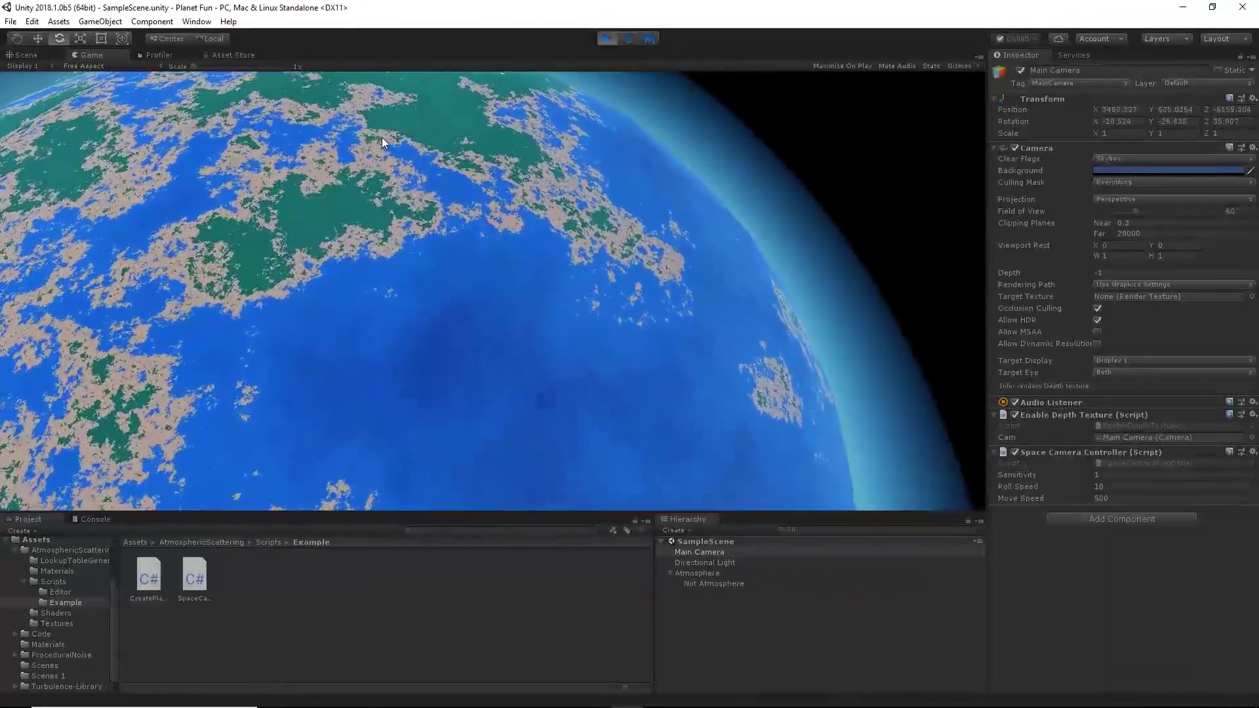
key(w)
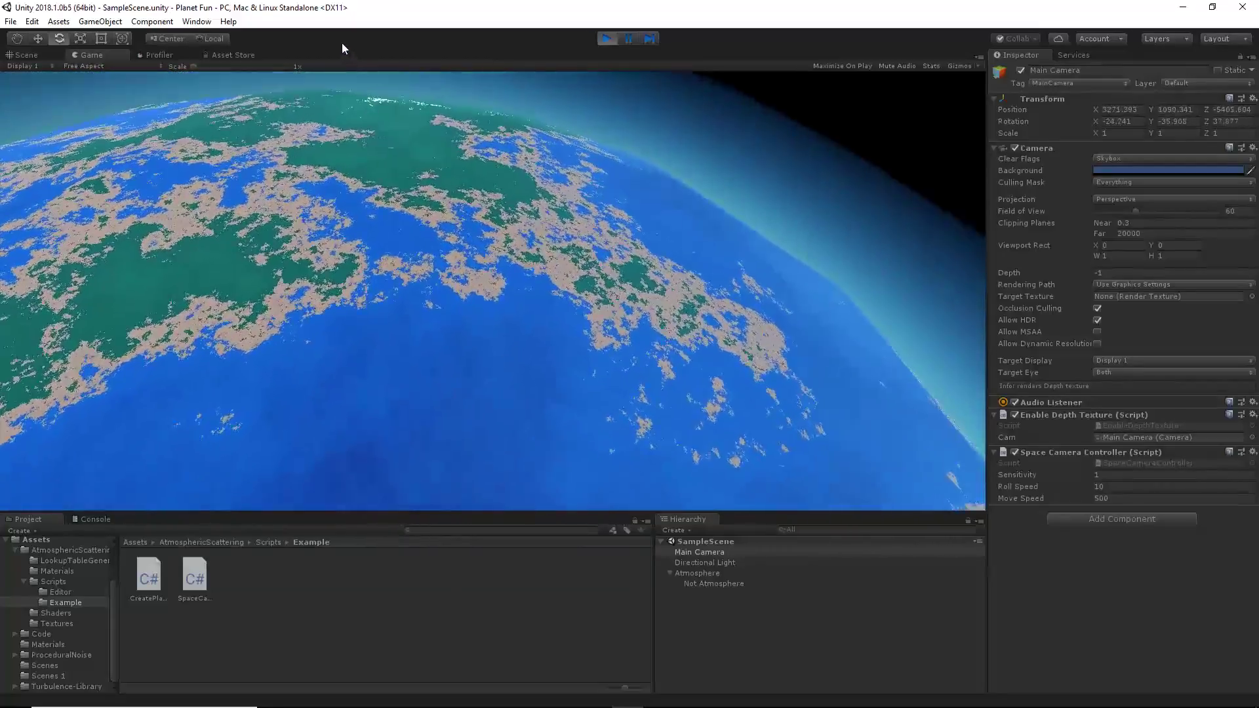
key(w)
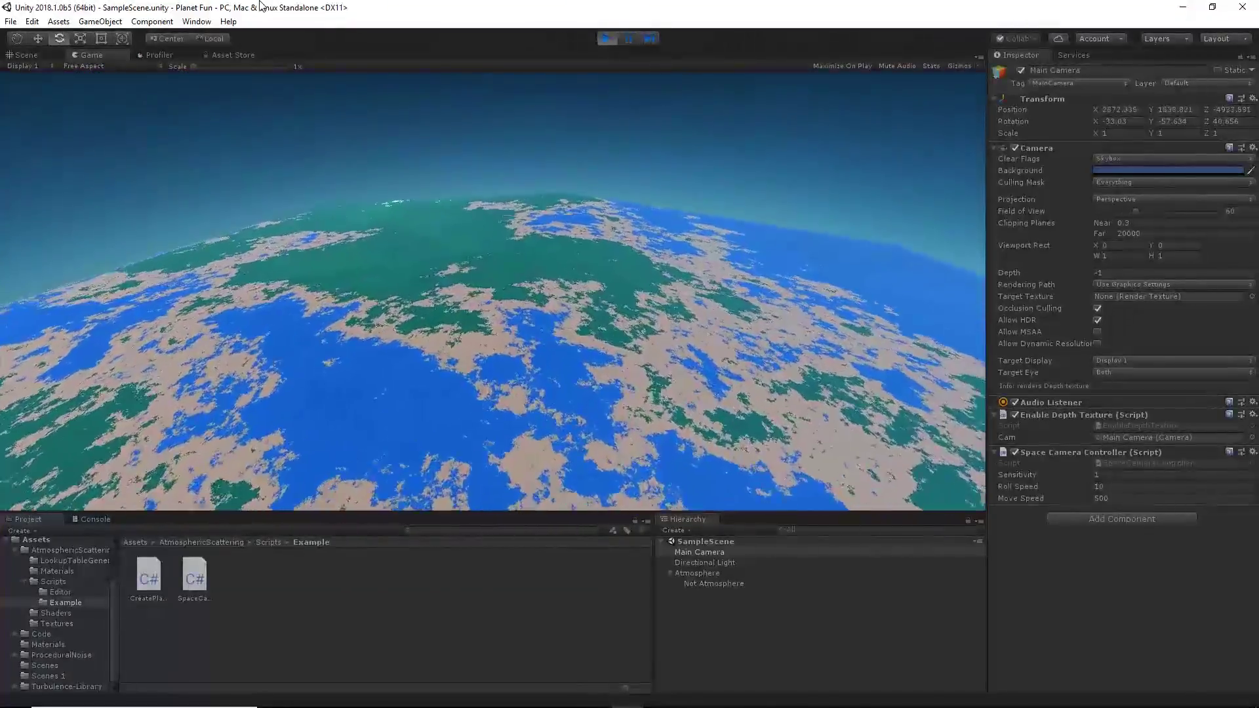
key(w)
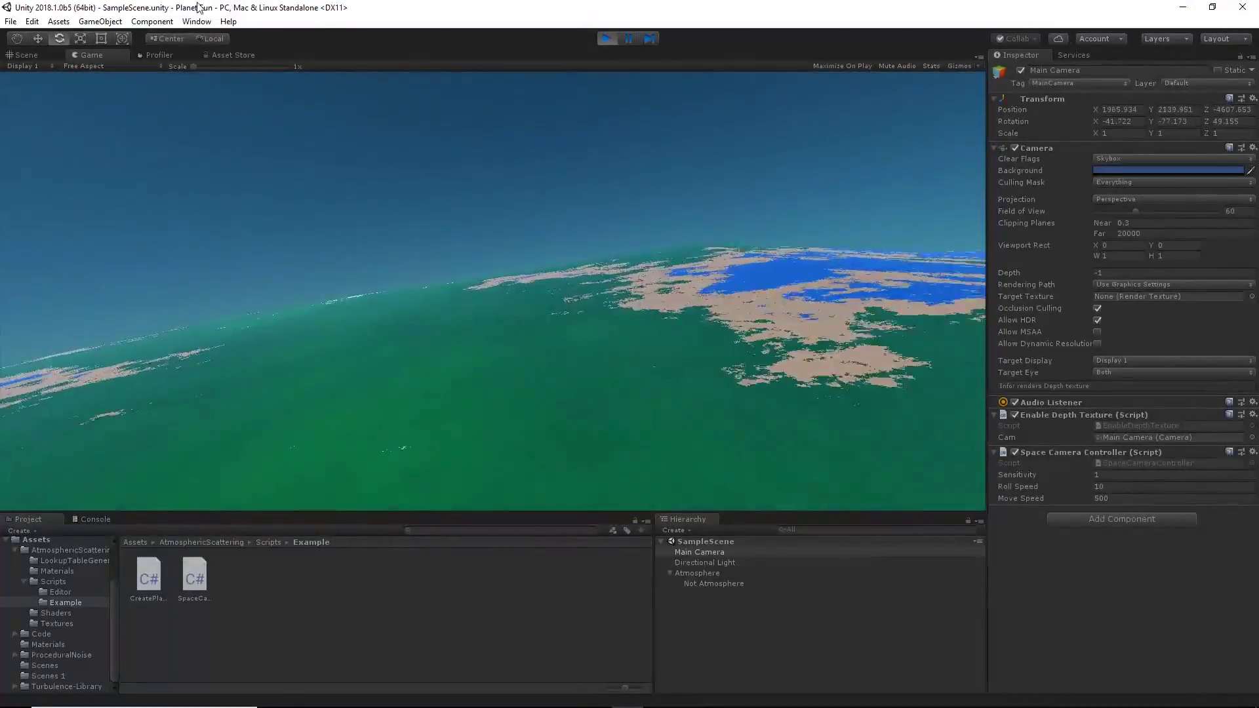
key(w)
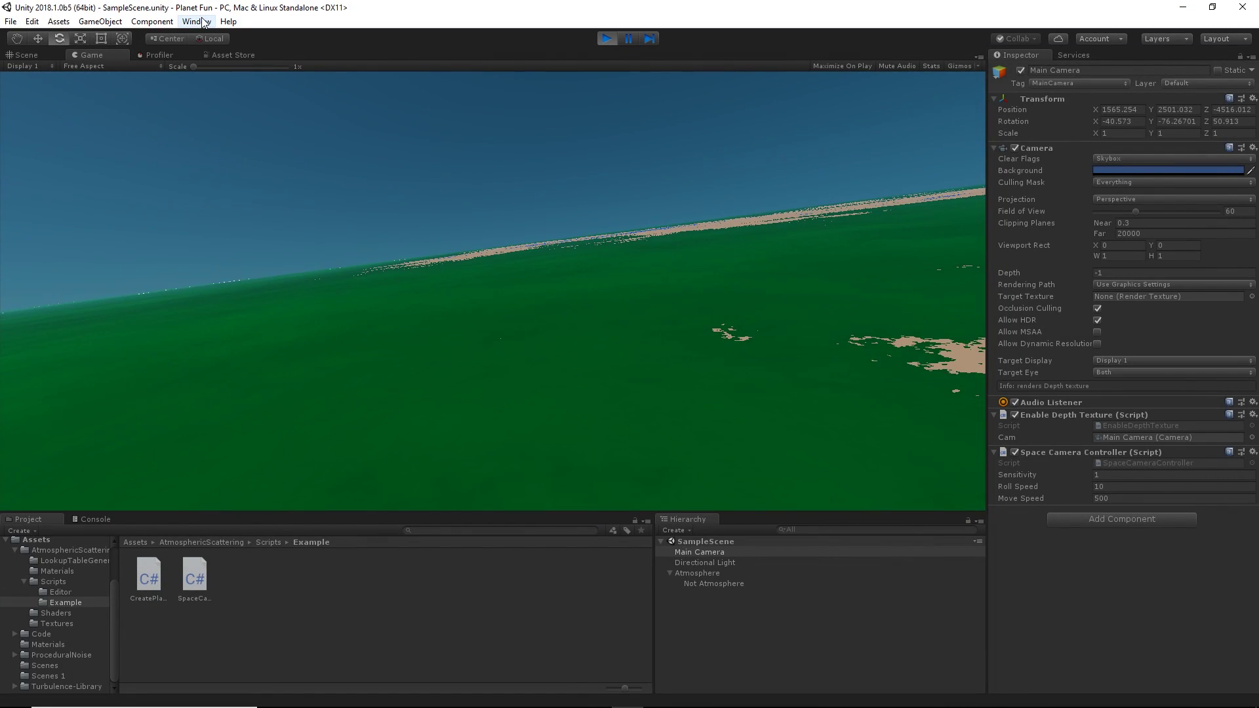
- Roll and turn the camera near the surface to examine the sky and horizon, and back away until space shows beyond the atmosphere
key(e)
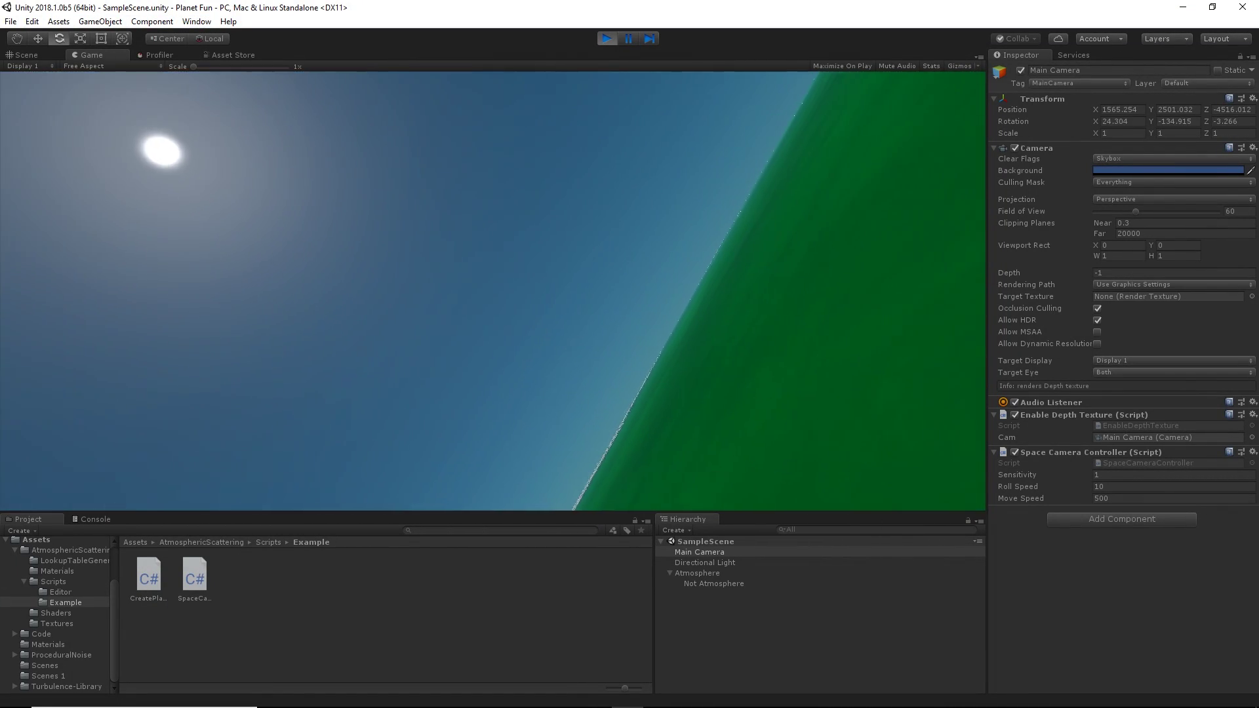
key(e)
key(e)
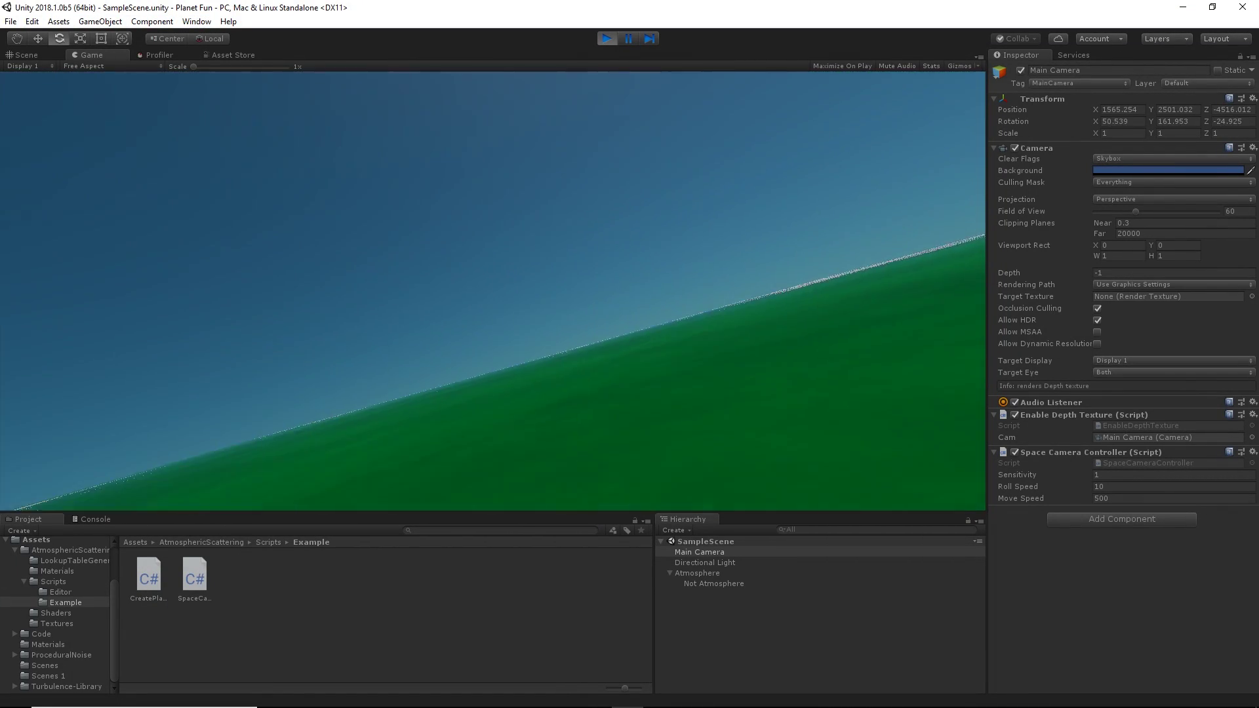
key(e)
key(w)
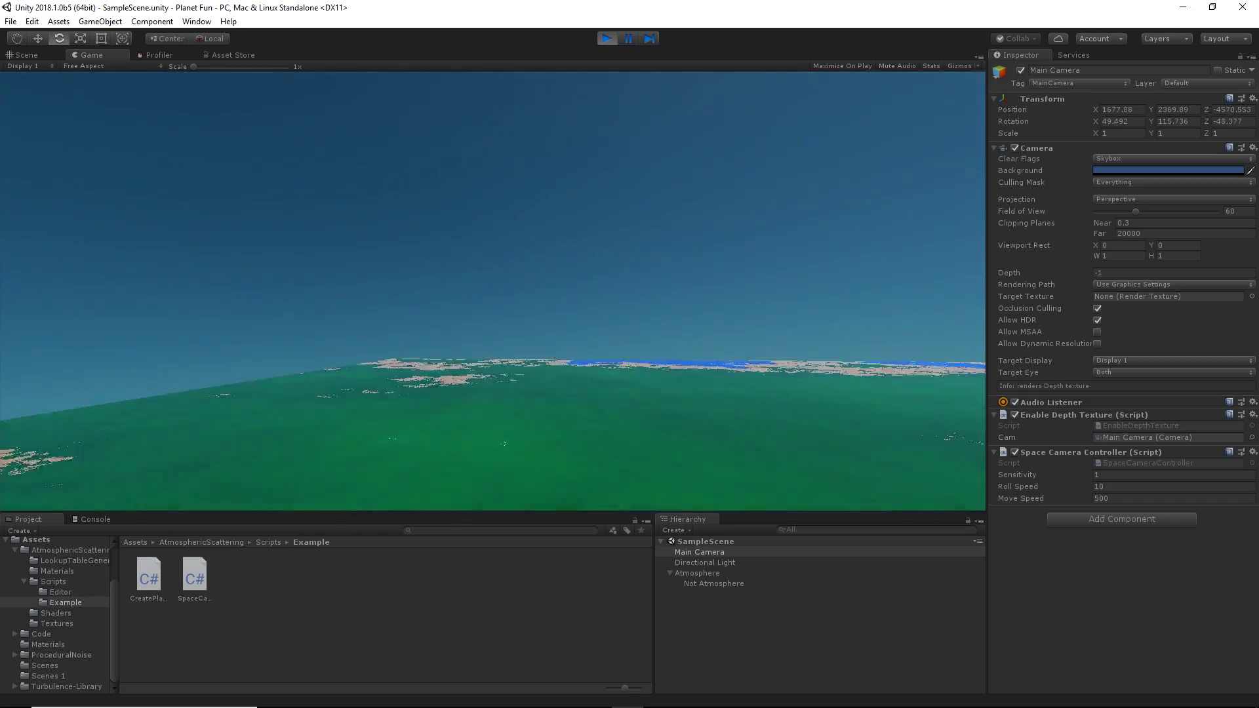
key(e)
key(s)
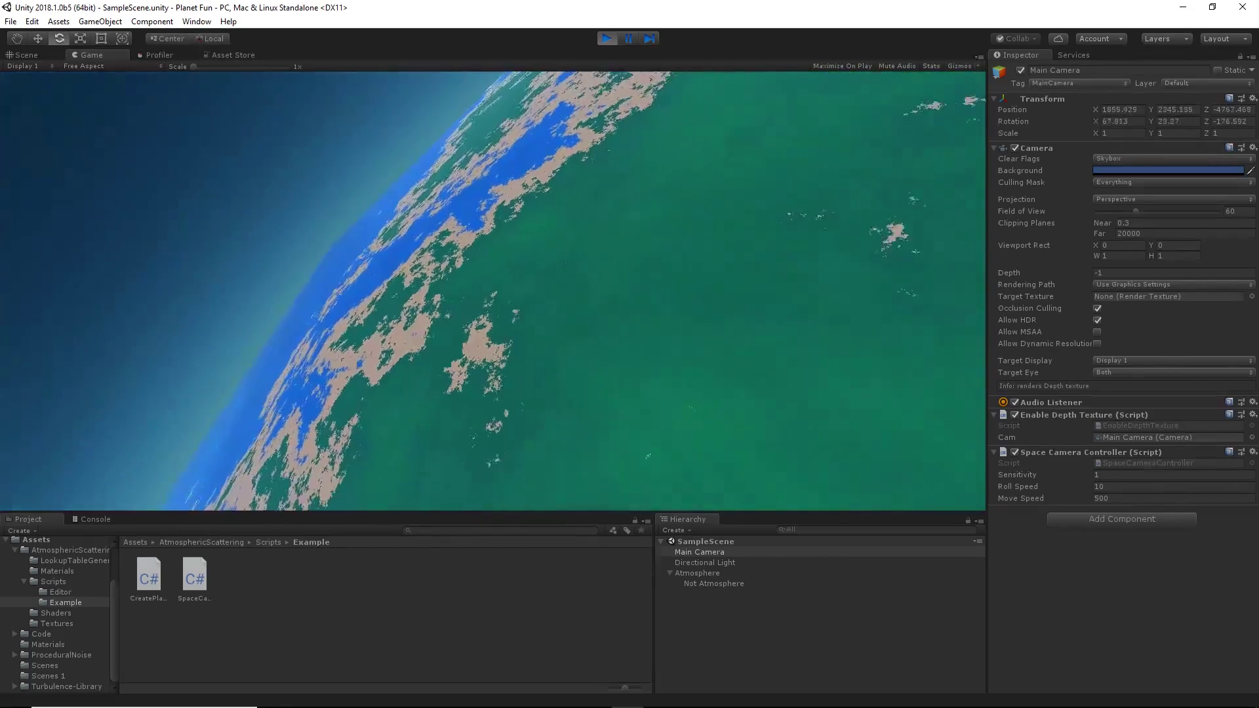
key(s)
key(d)
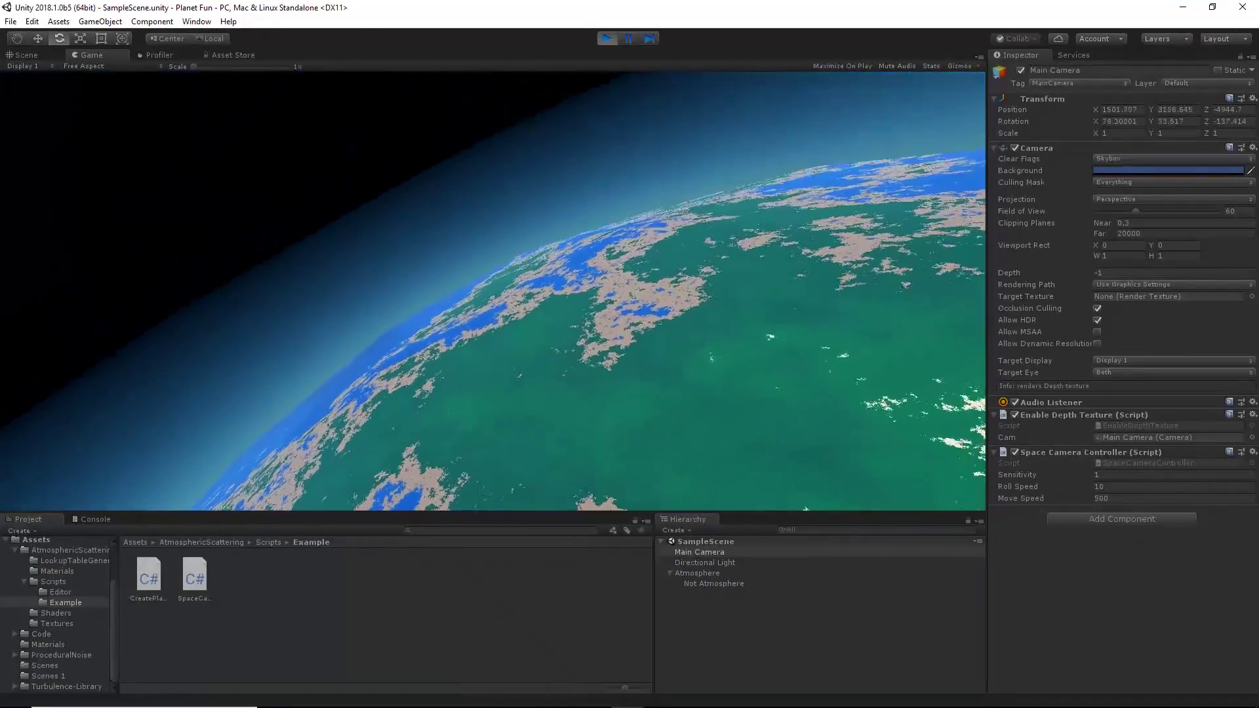
key(s)
key(e)
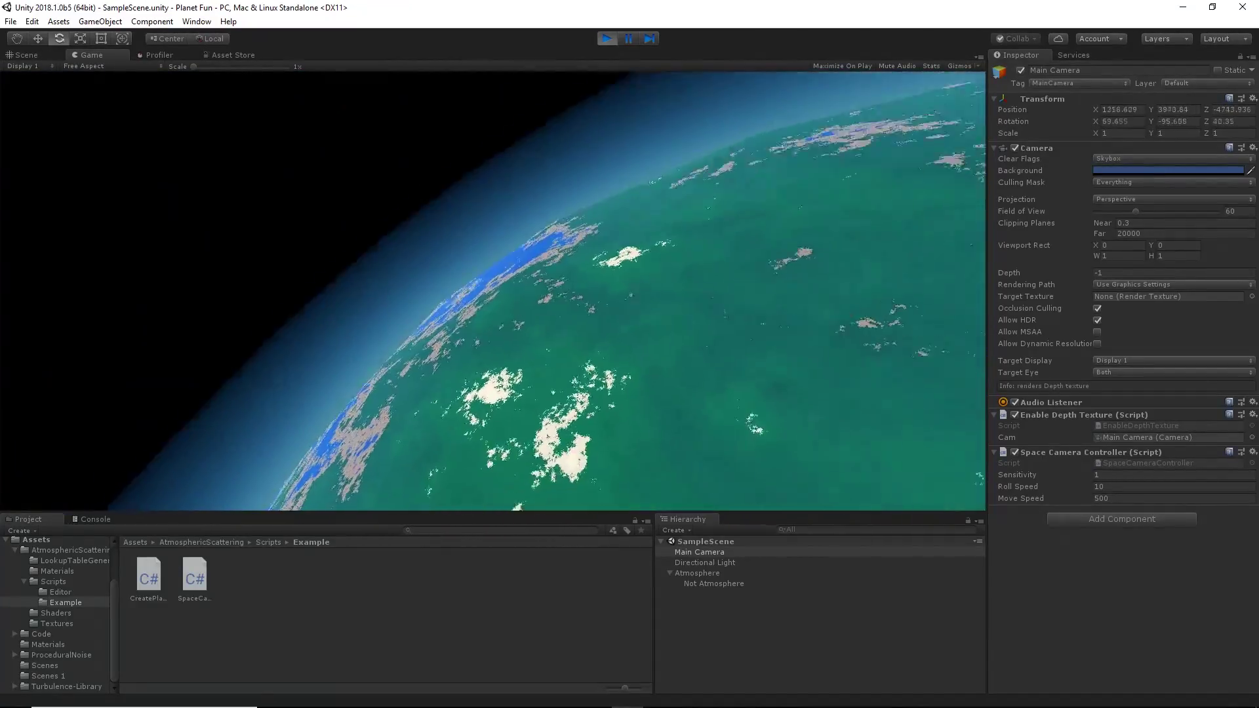
- Fly forward over the coastlines while rolling the camera to examine the atmosphere along the planet's horizon
key(d)
key(w)
key(e)
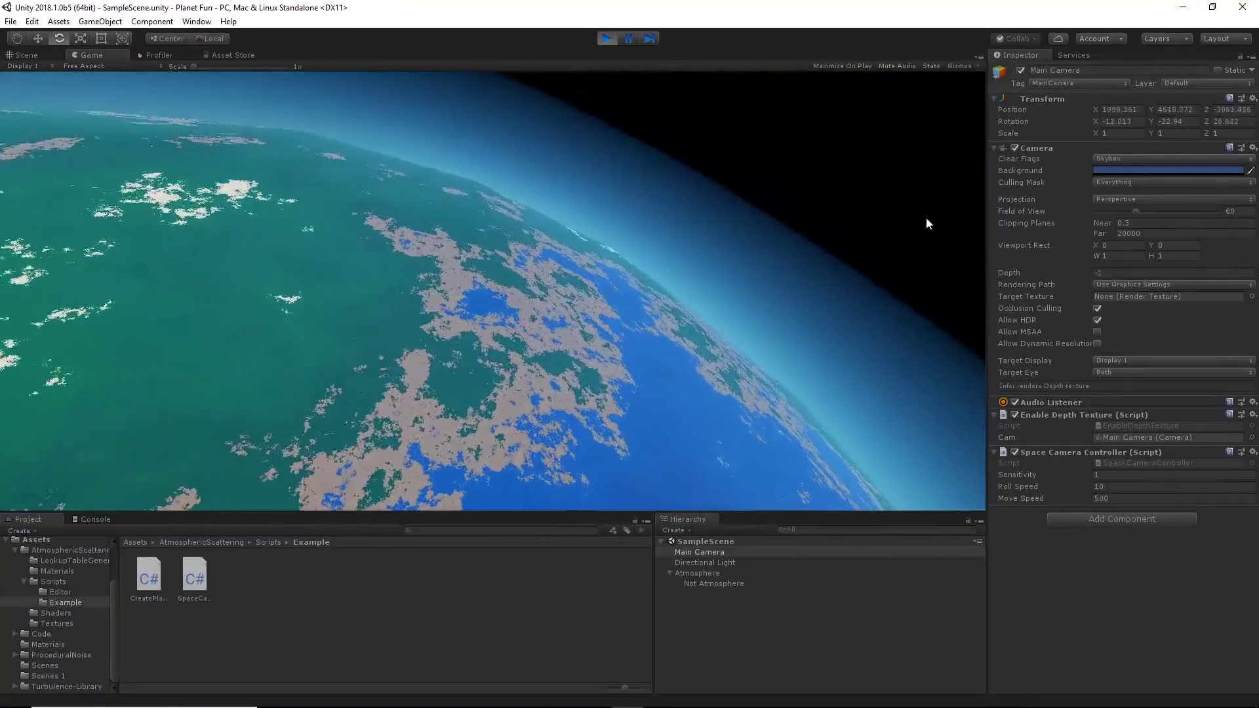
key(w)
key(e)
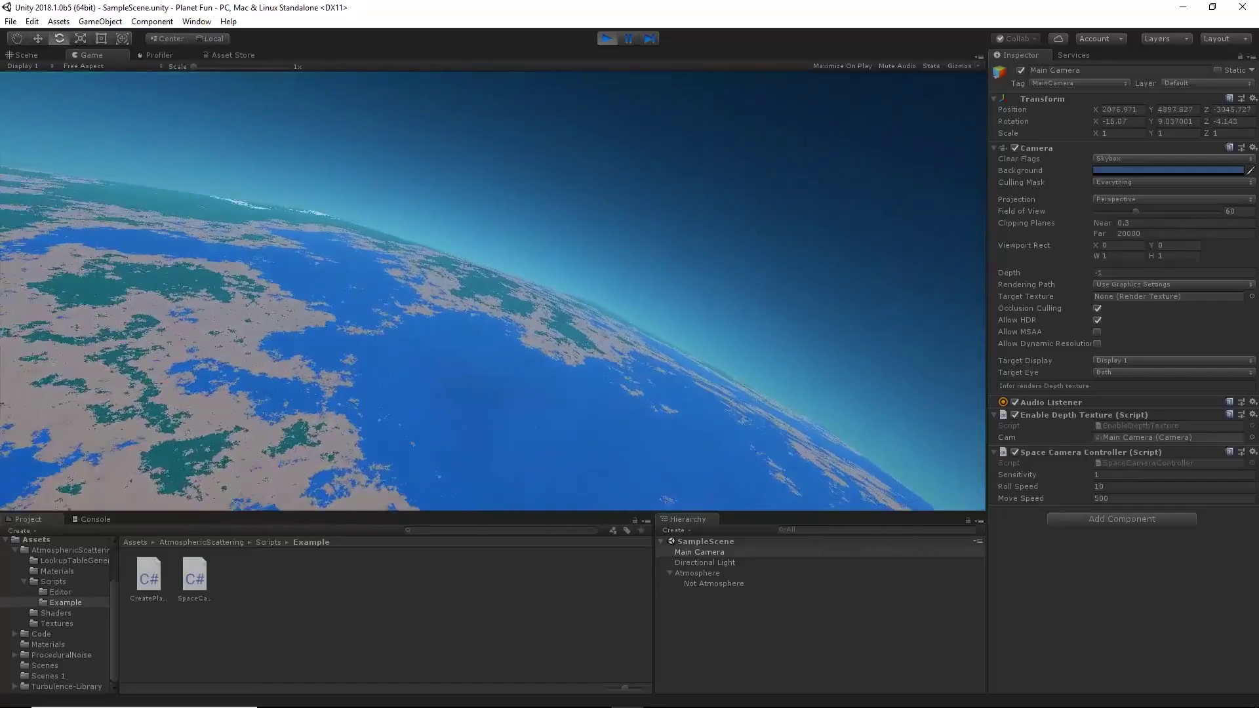
key(w)
key(e)
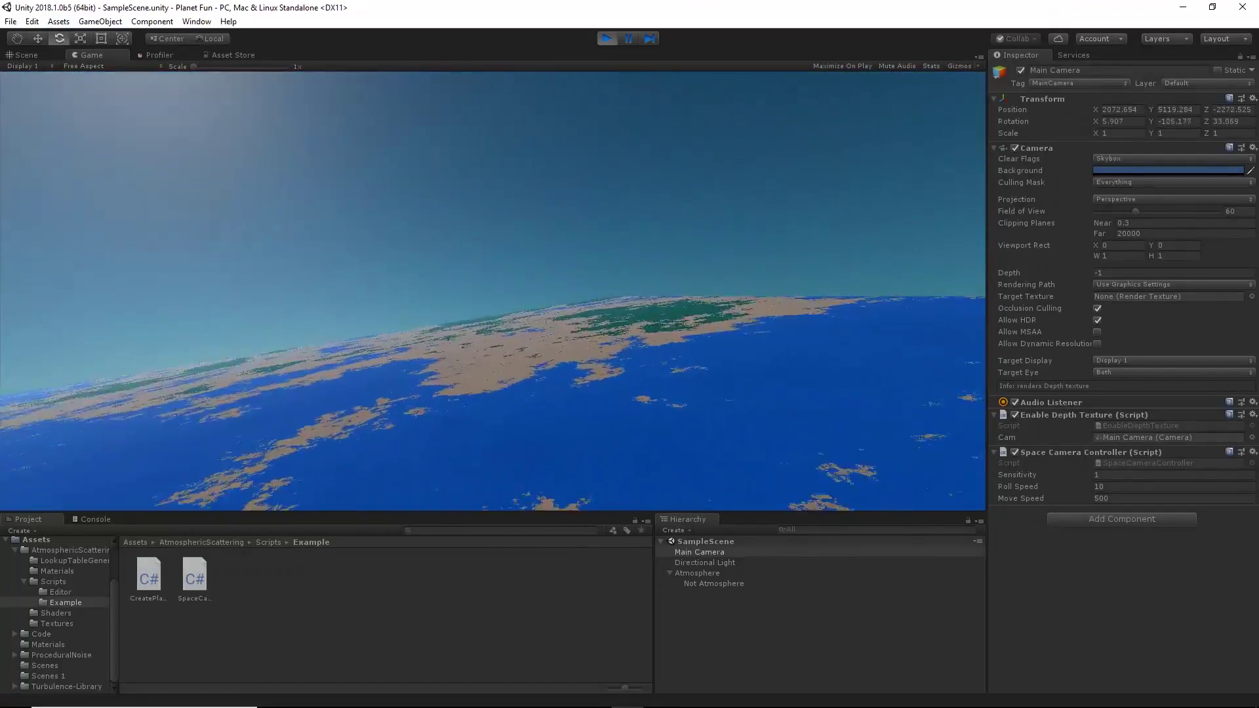
- Fly backward facing the sun toward the planet's dark side, and move forward again to examine the sunset on the horizon
key(s)
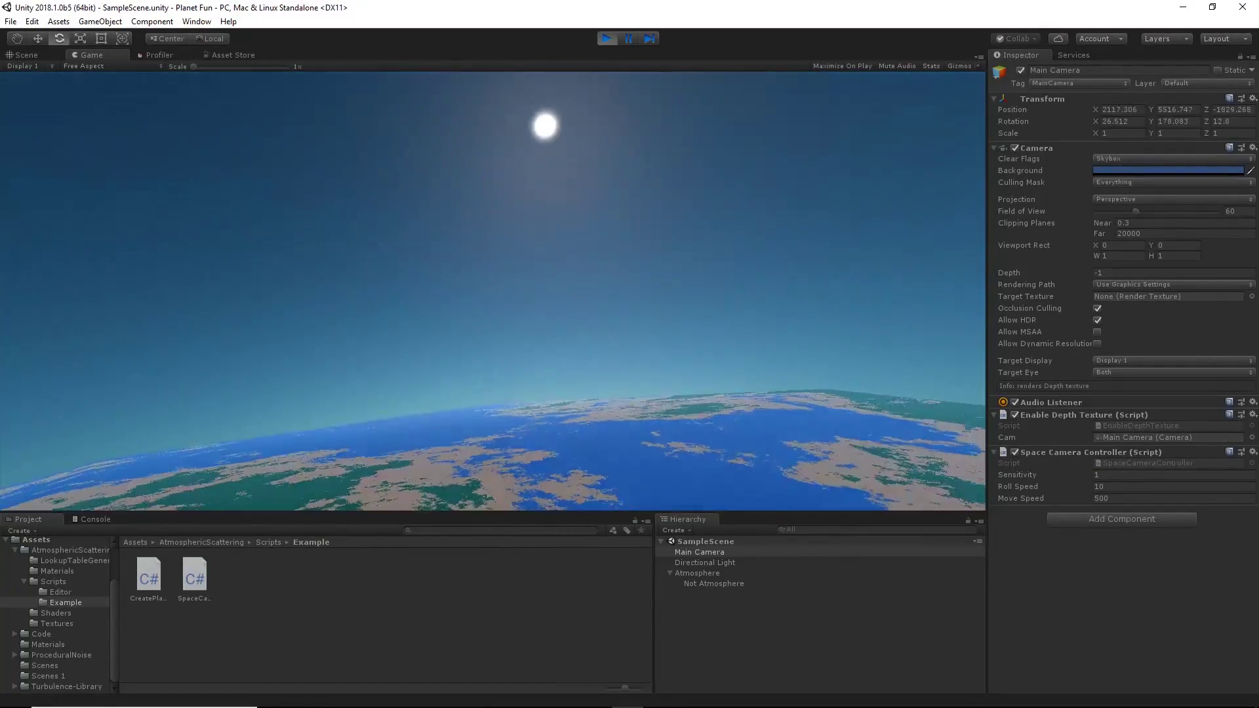
key(s)
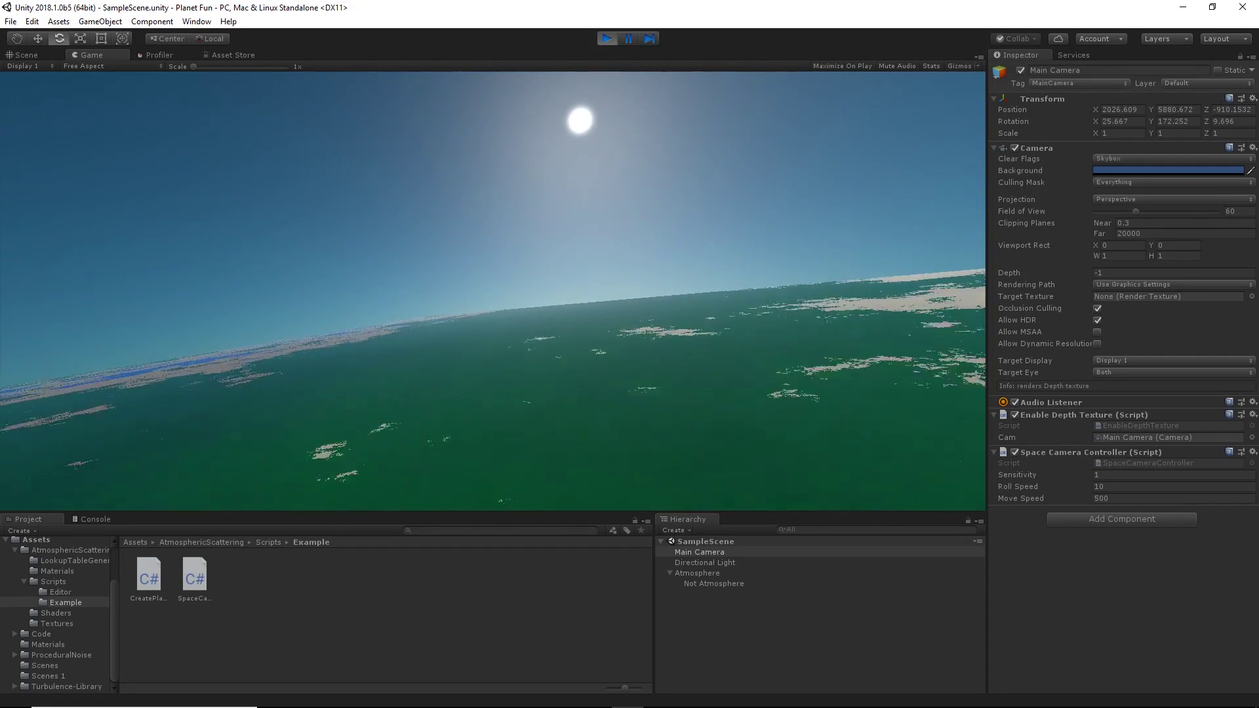
key(s)
key(e)
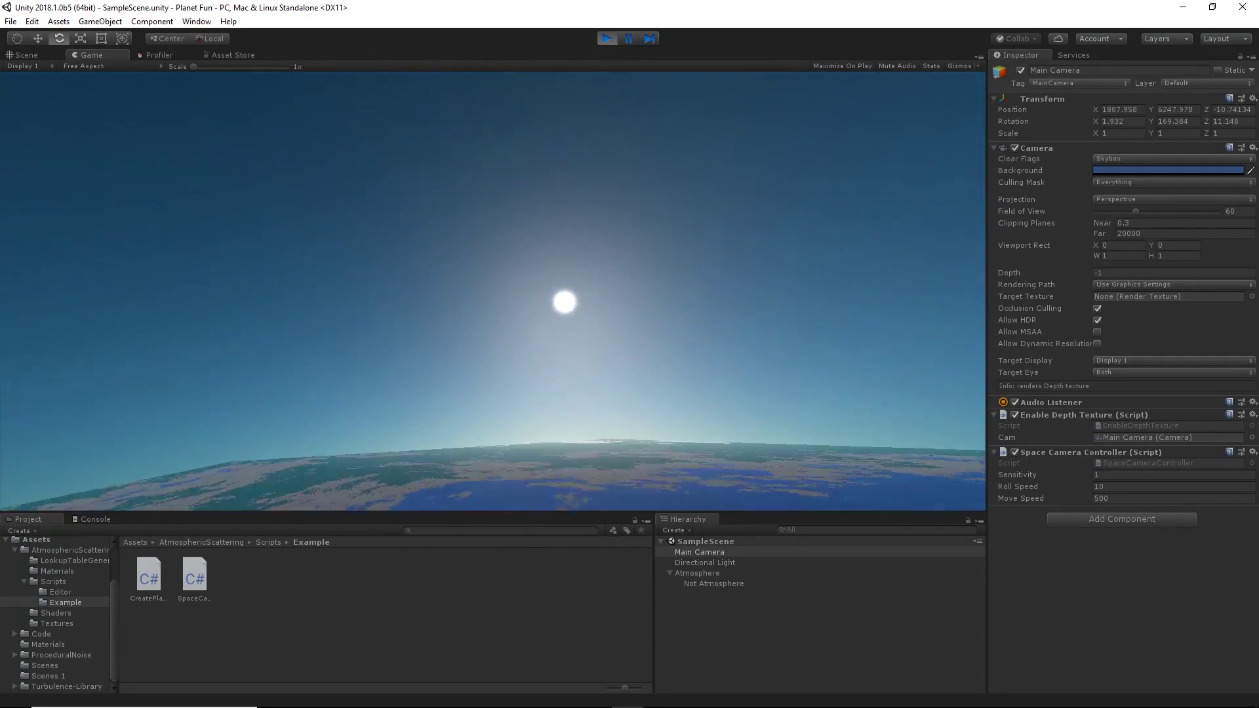
key(s)
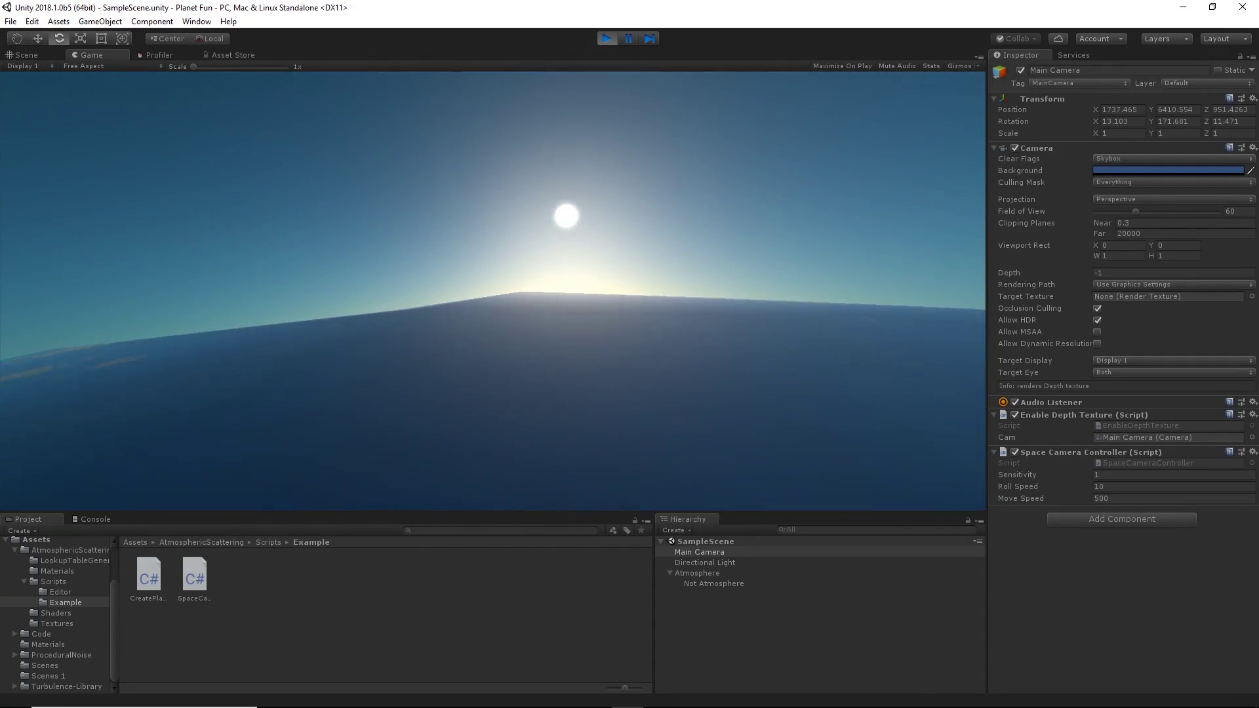
key(s)
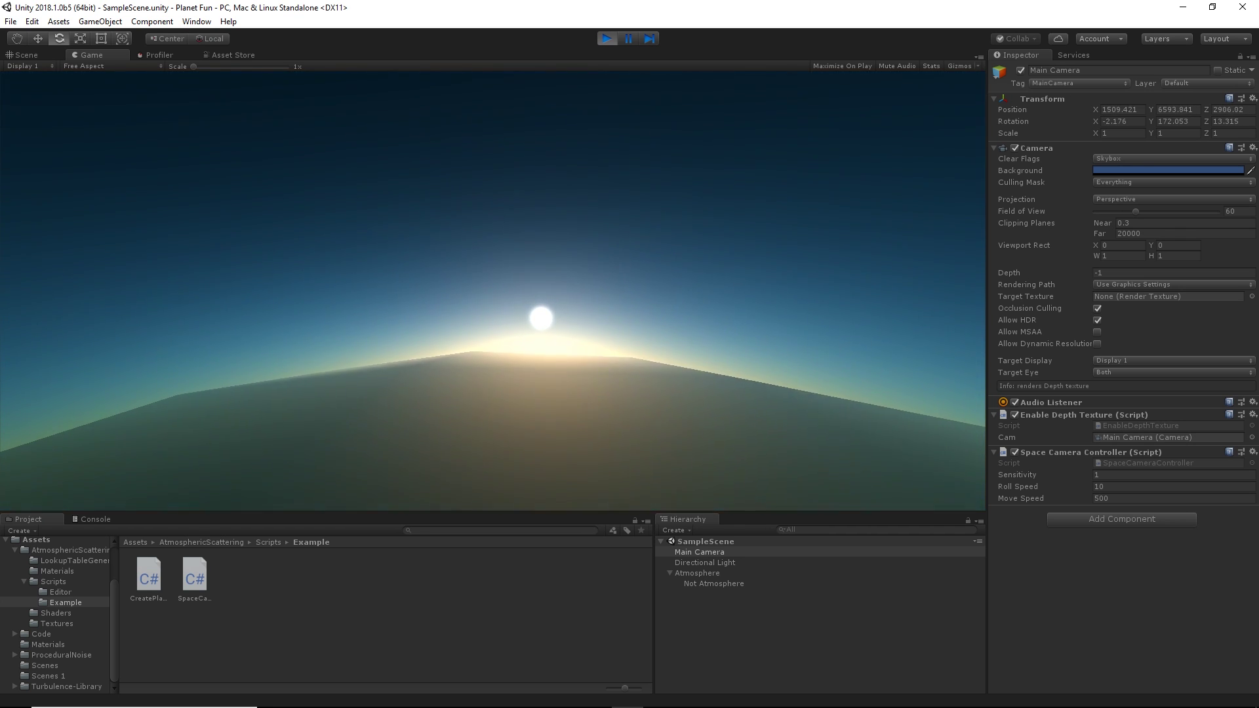
key(w)
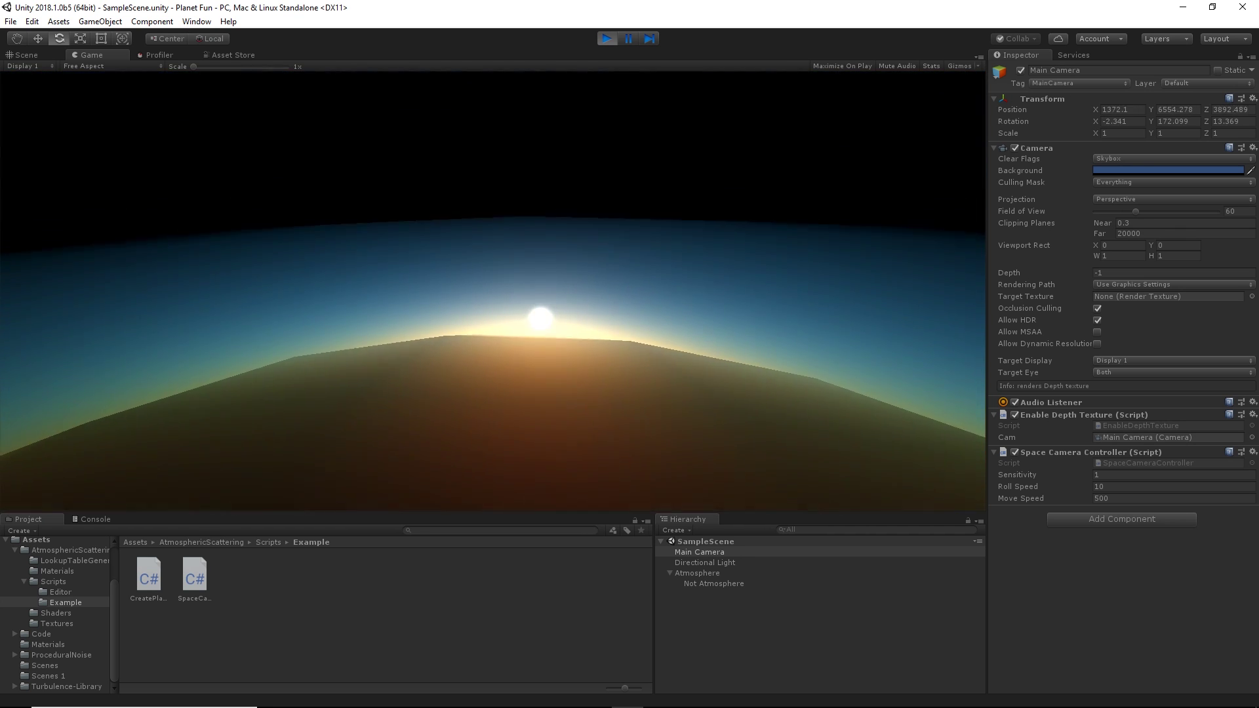
key(w)
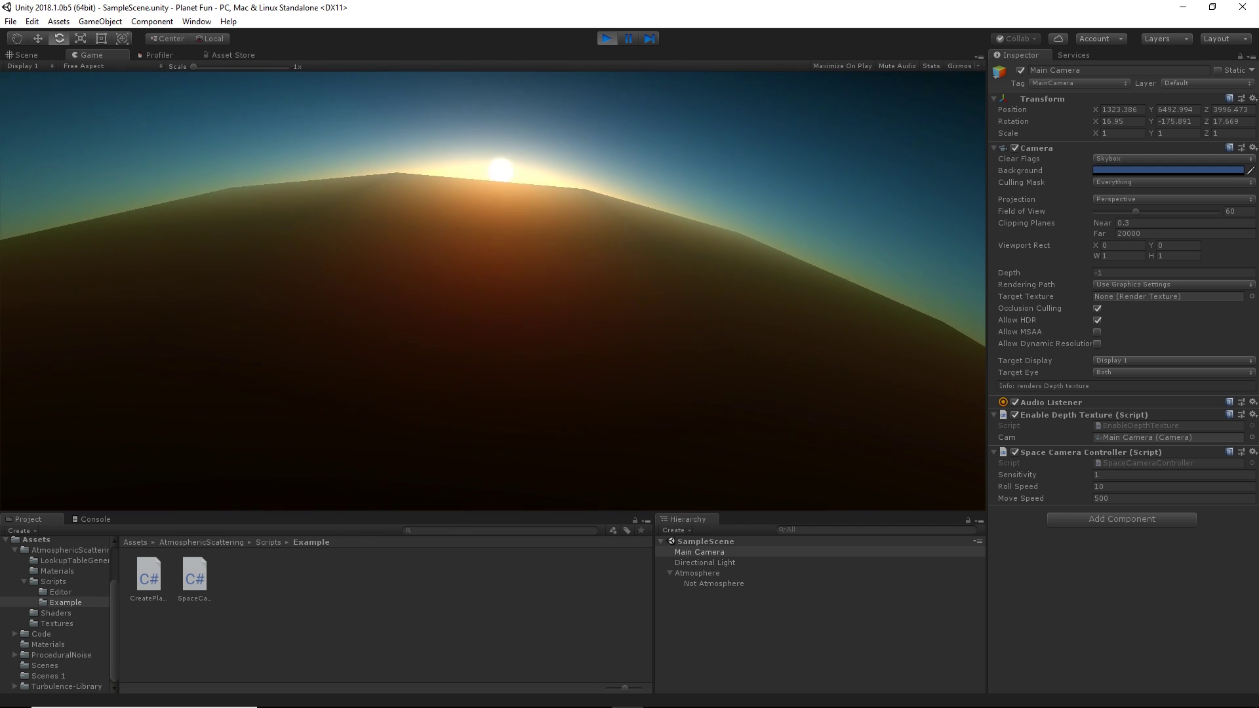
key(w)
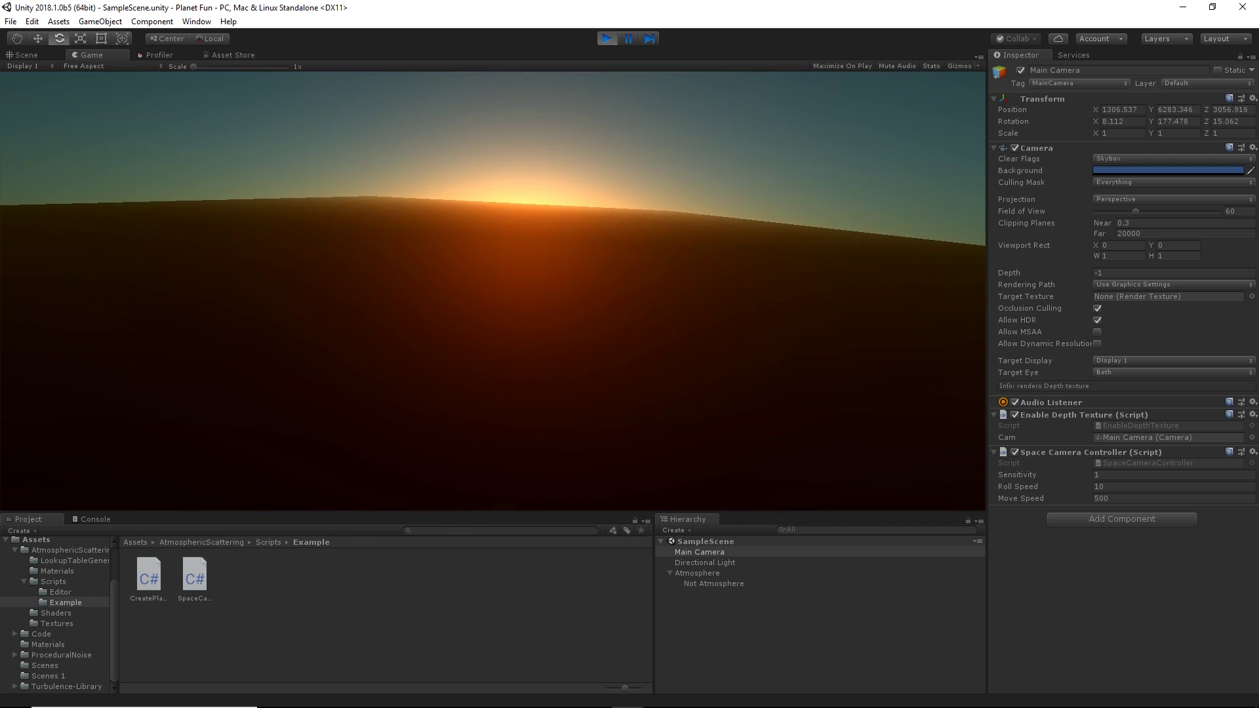
key(w)
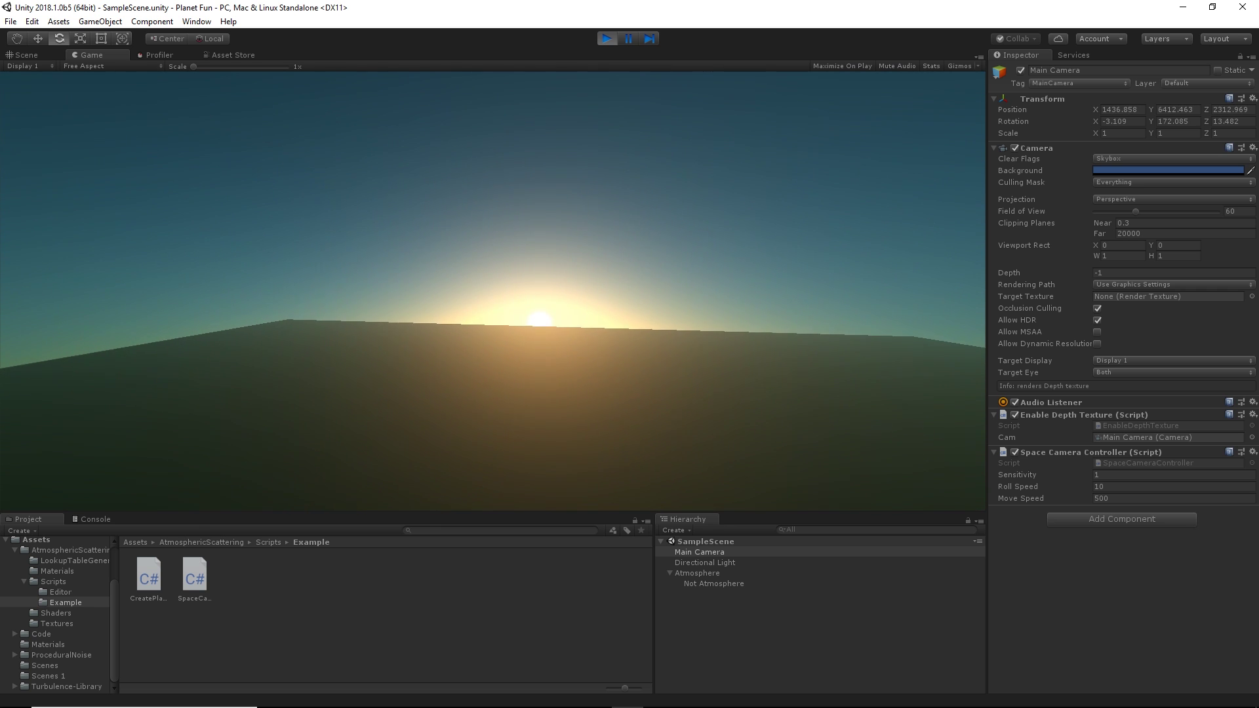
- Fly forward past the sunset horizon to the planet's day side and descend over its oceans and coastlines
key(w)
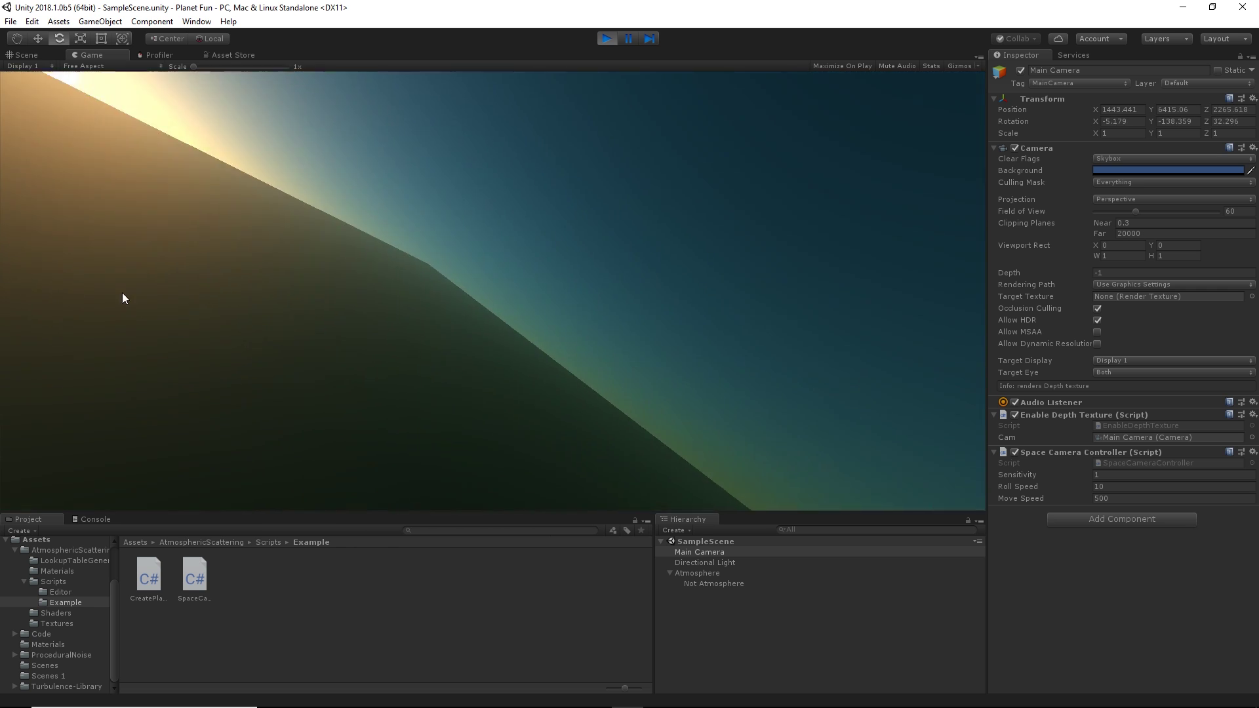
key(w)
key(w)
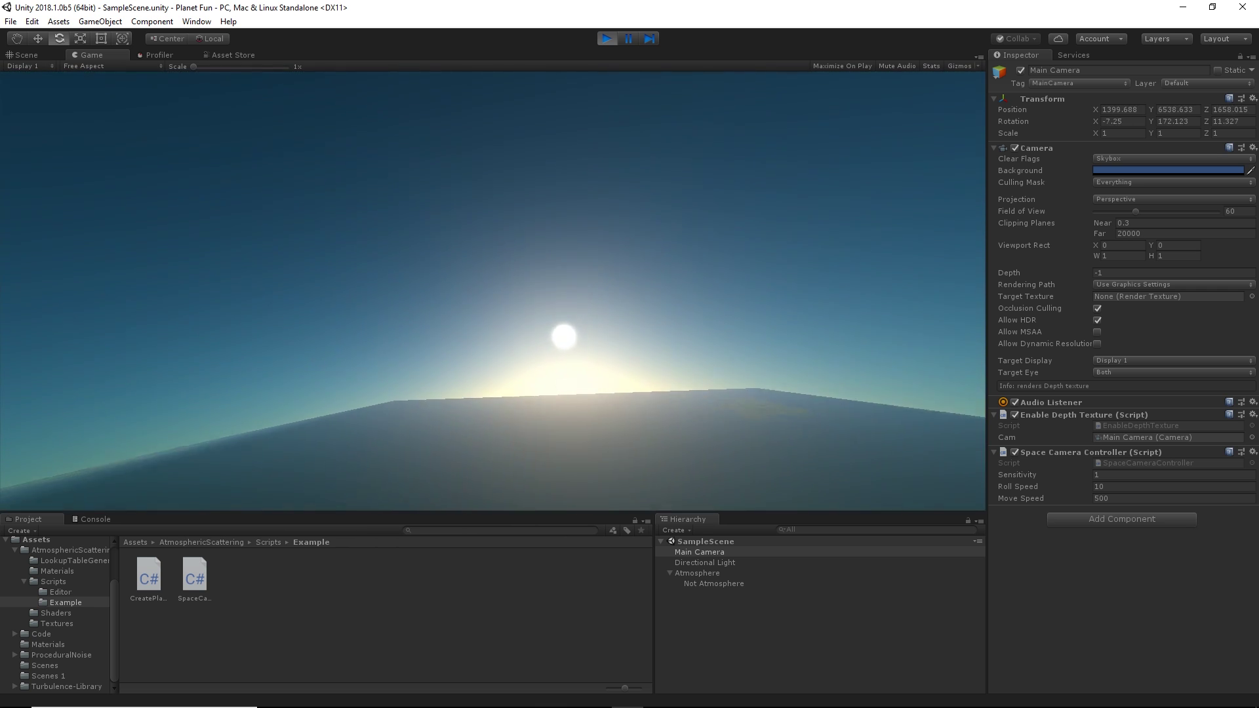
key(w)
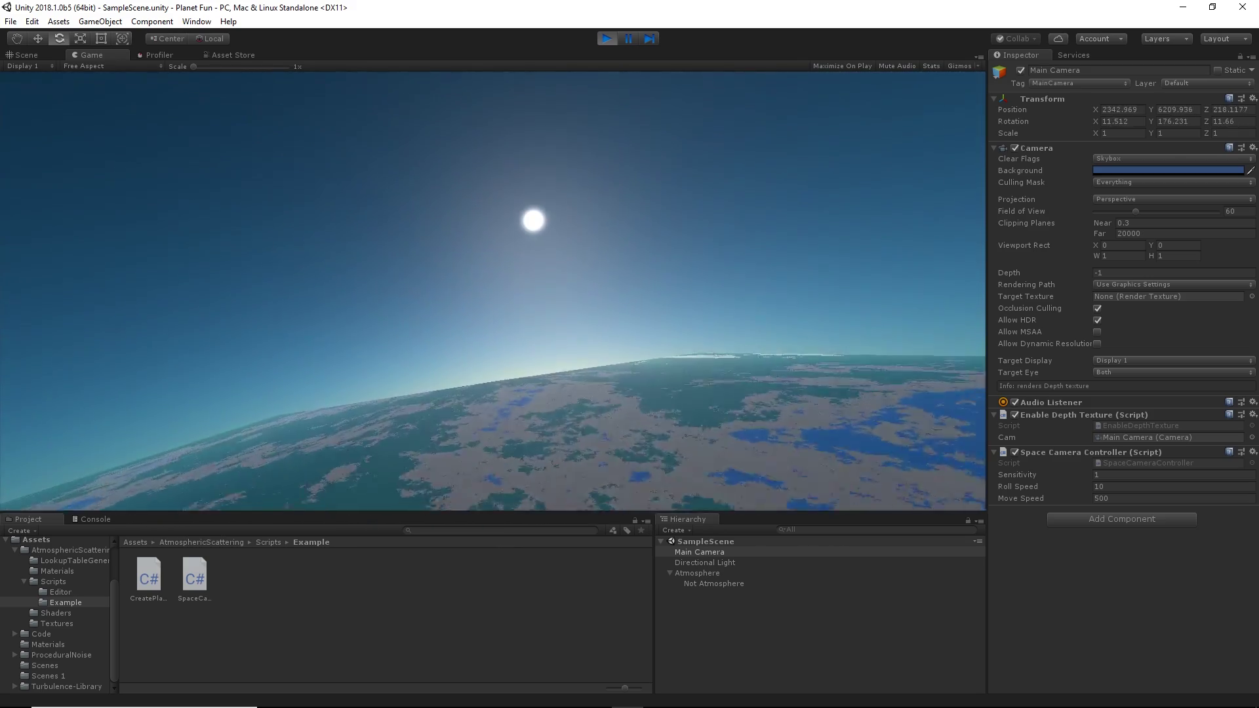
key(w)
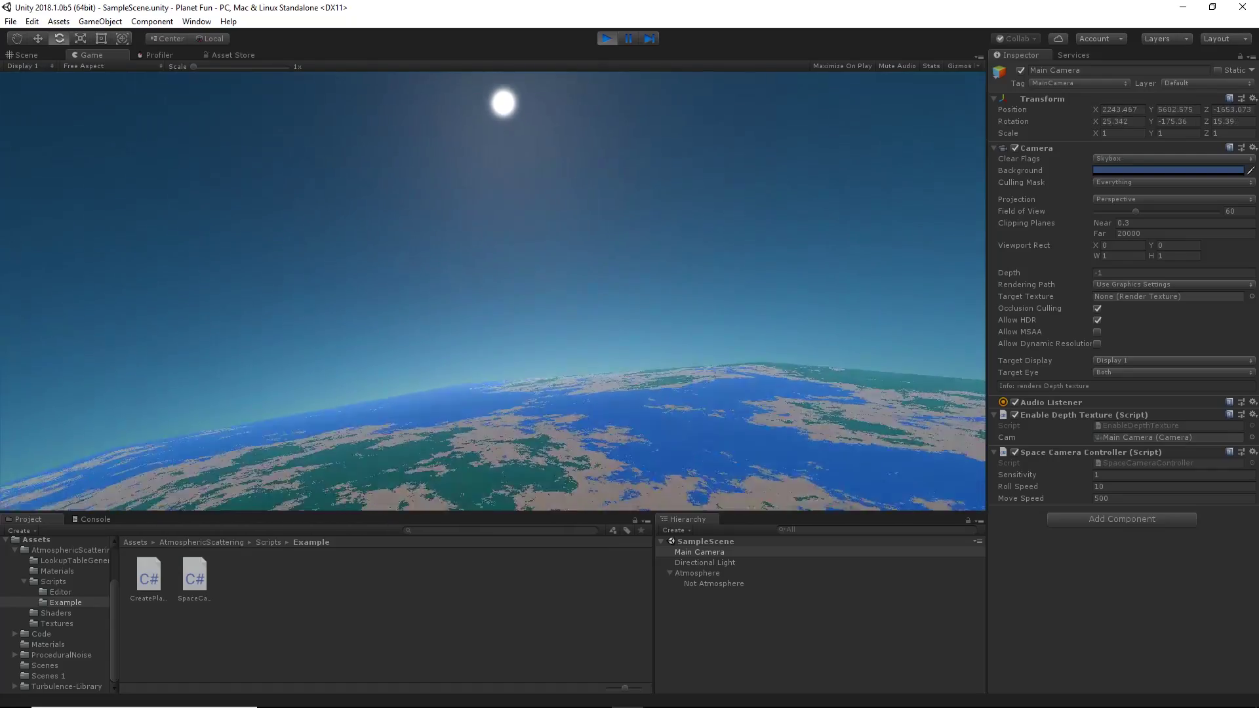
key(w)
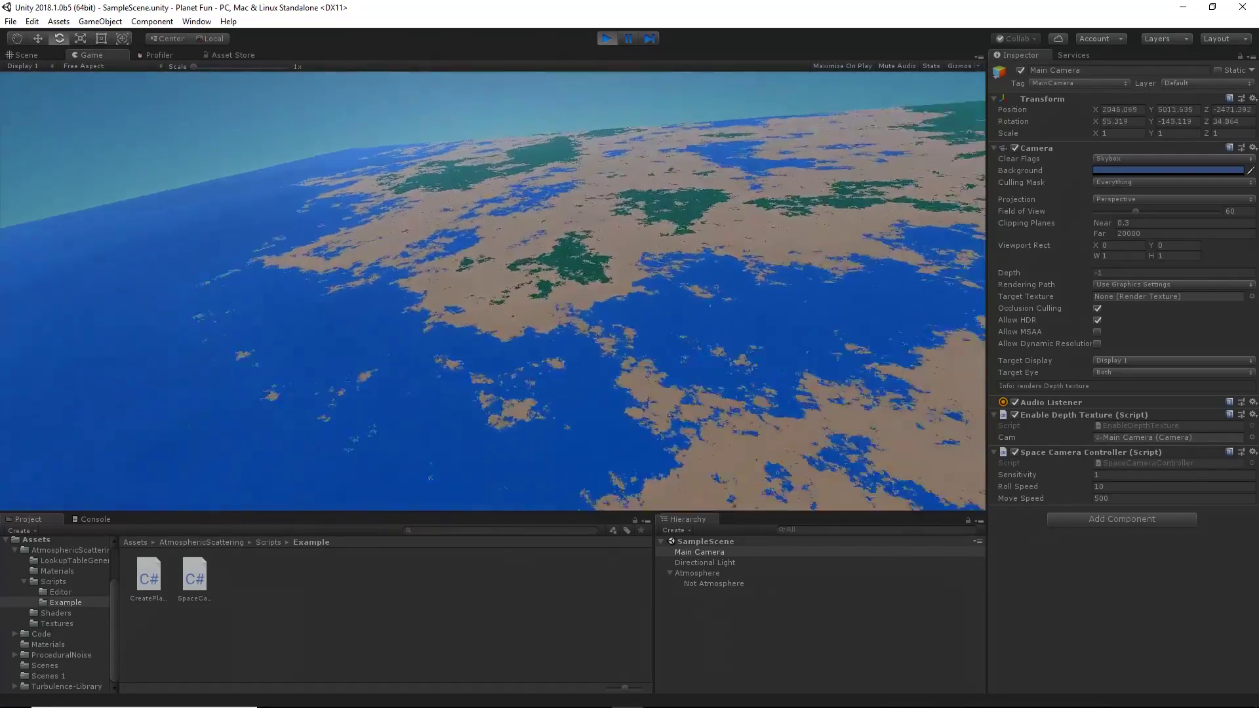
- Fly close to the sandy land, and back off to examine the ground and coastline detail from low altitude
key(w)
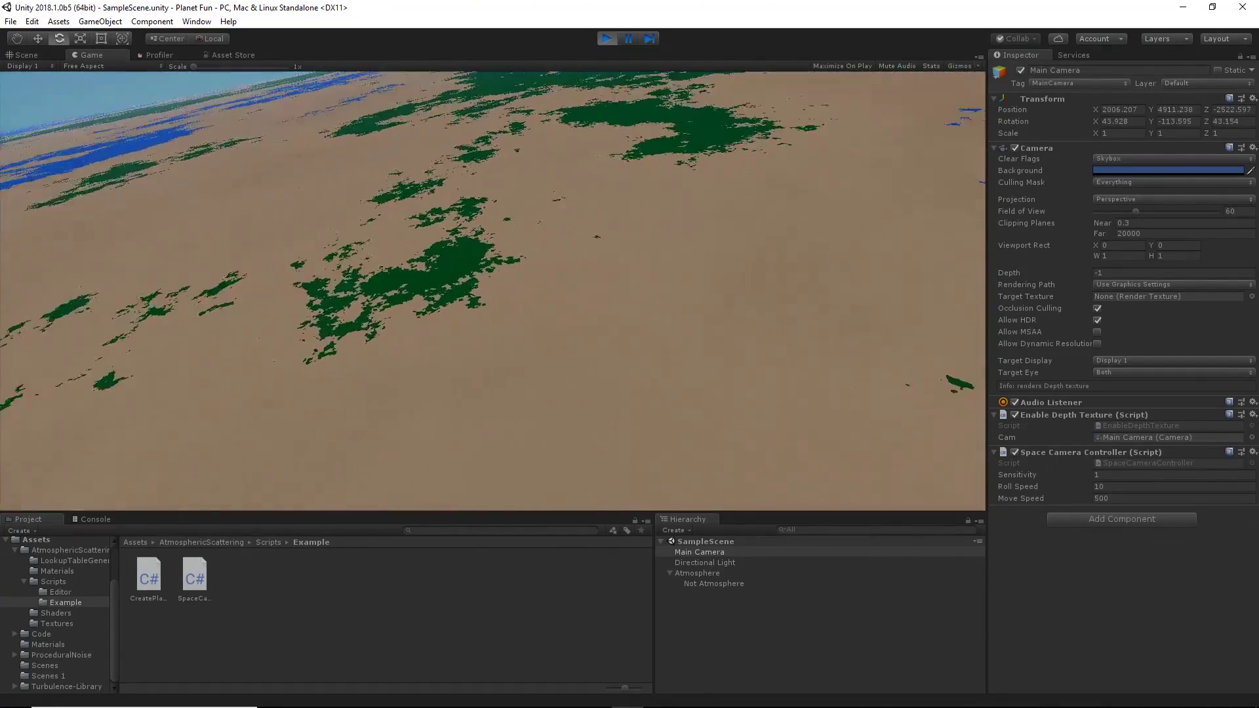
key(s)
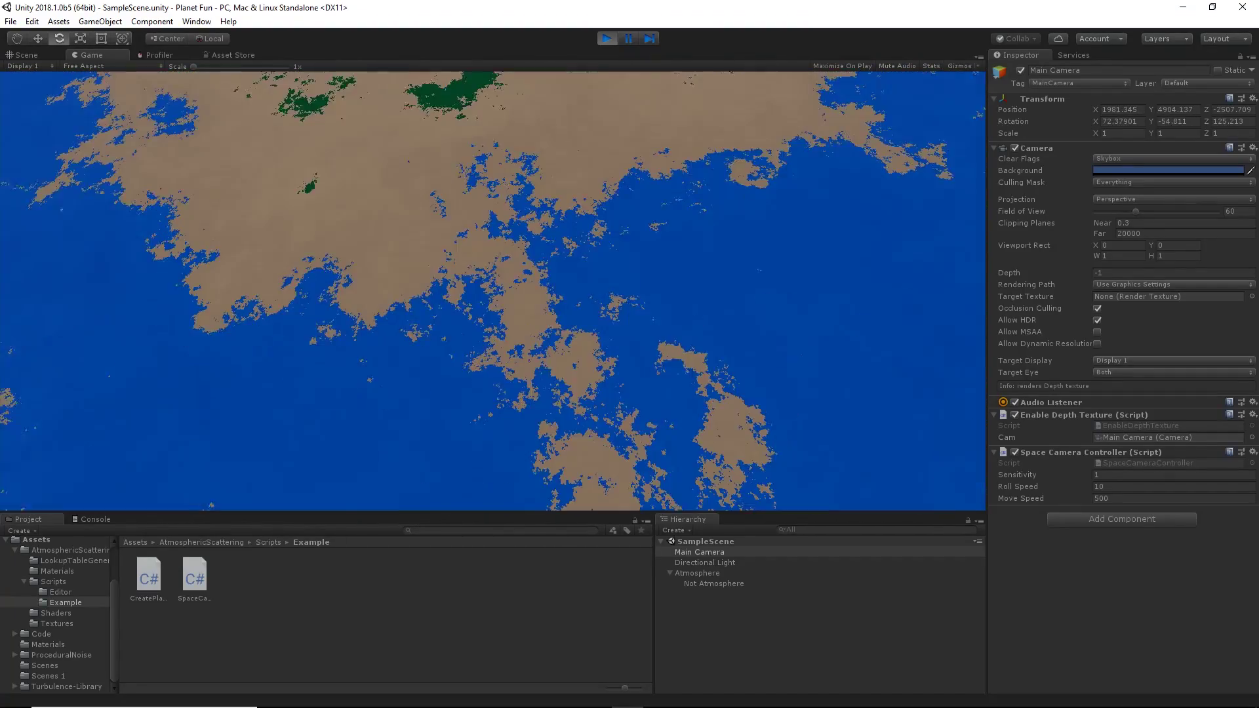
key(w)
key(s)
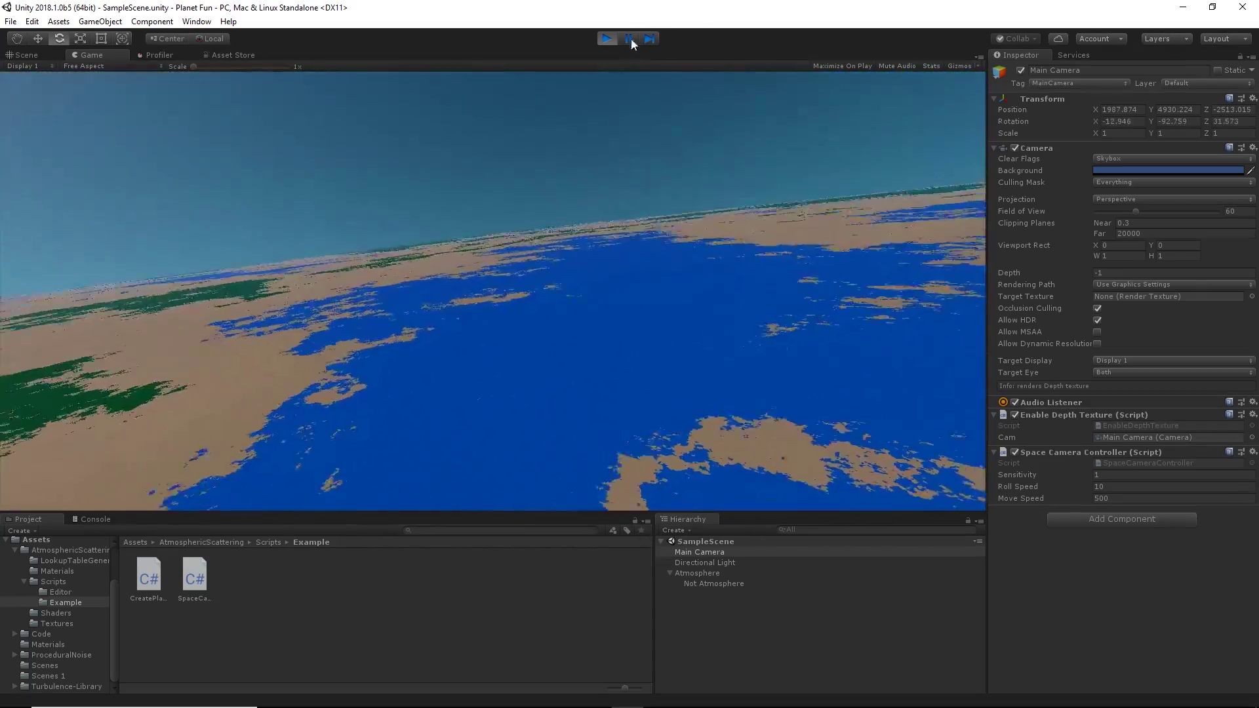
- Pause Play mode and frame the Not Atmosphere planet sphere in the Scene view
click(628, 42)
right_drag(535, 289, 482, 312)
key(w)
key(w)
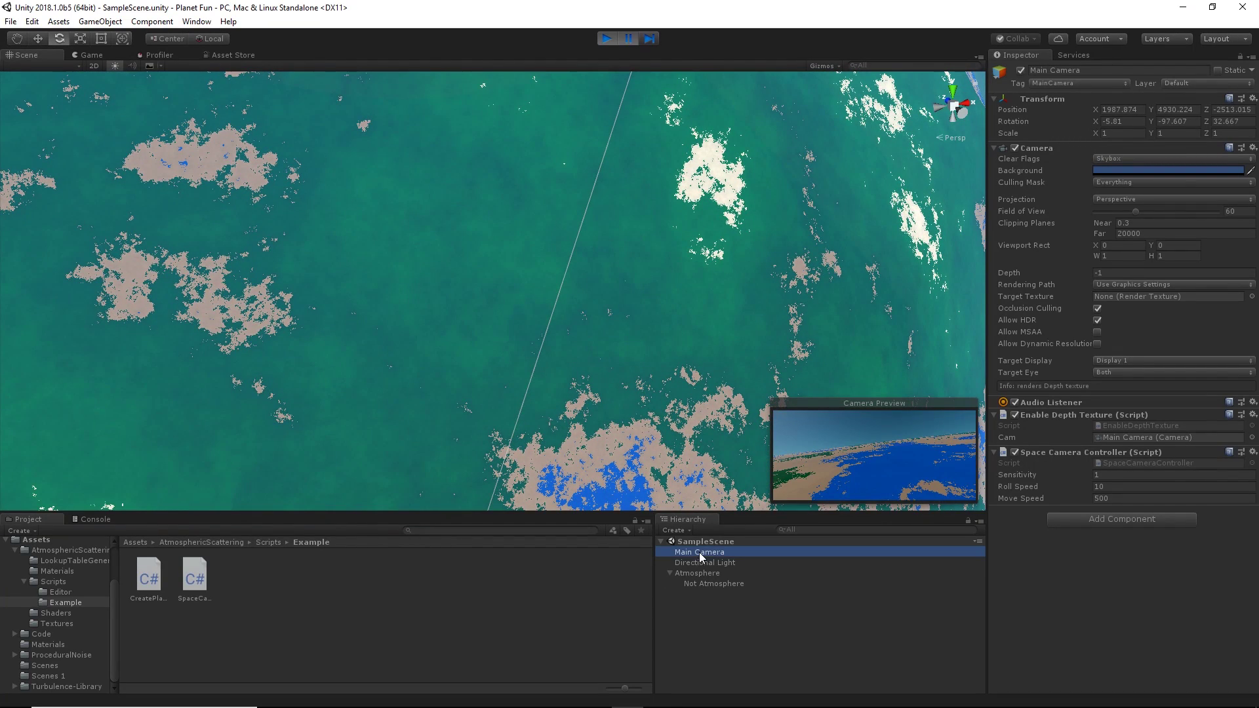
click(689, 590)
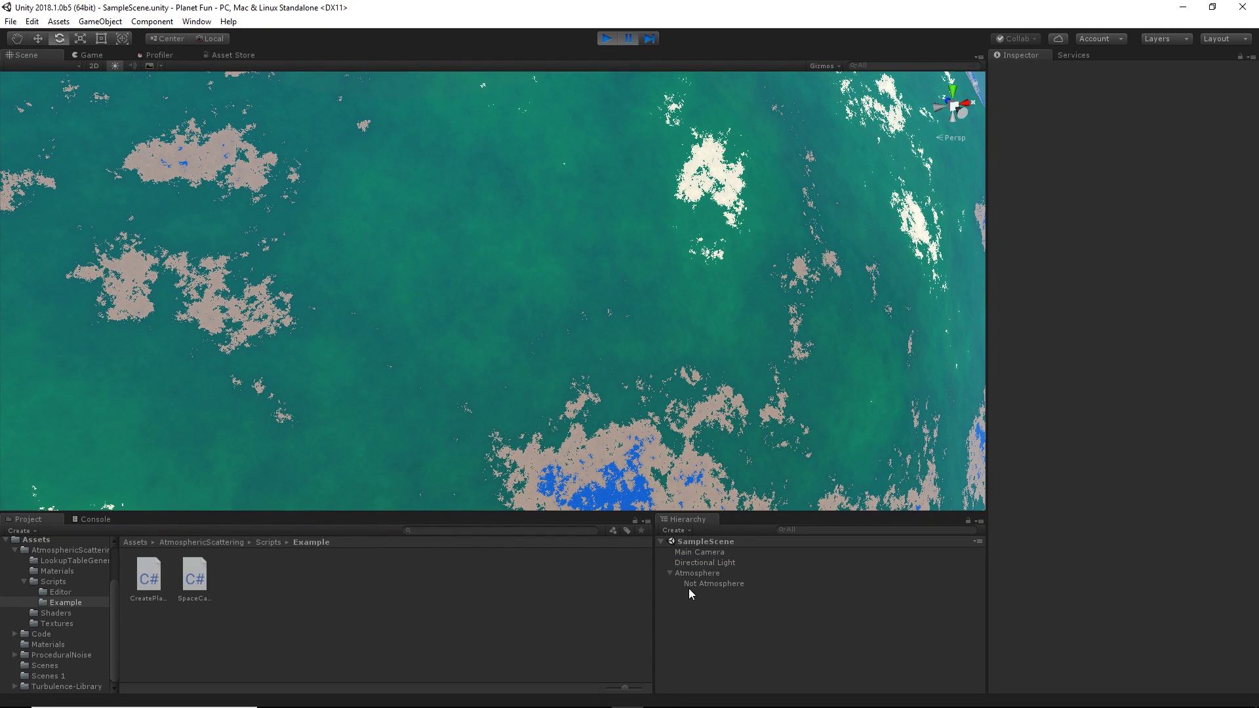
double_click(691, 583)
scroll(549, 368, up, 10)
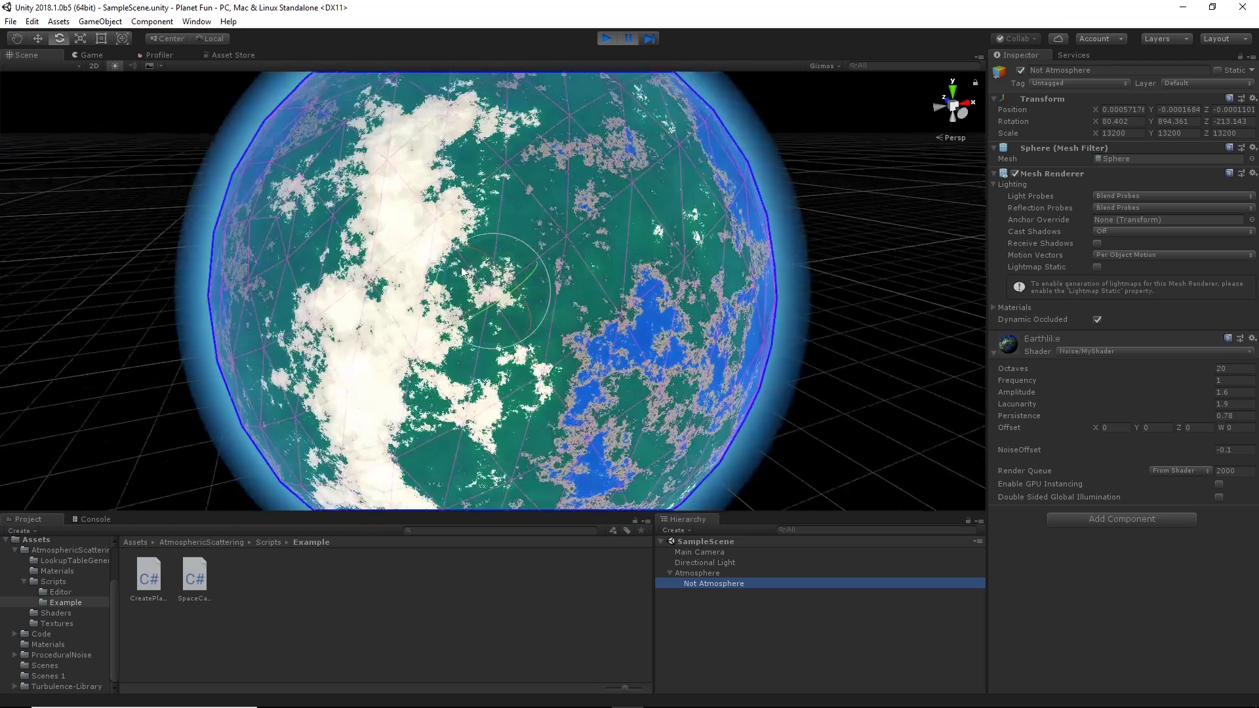
click(524, 246)
- Create a cube in the scene and shift it along X away from the planet's centre
click(100, 22)
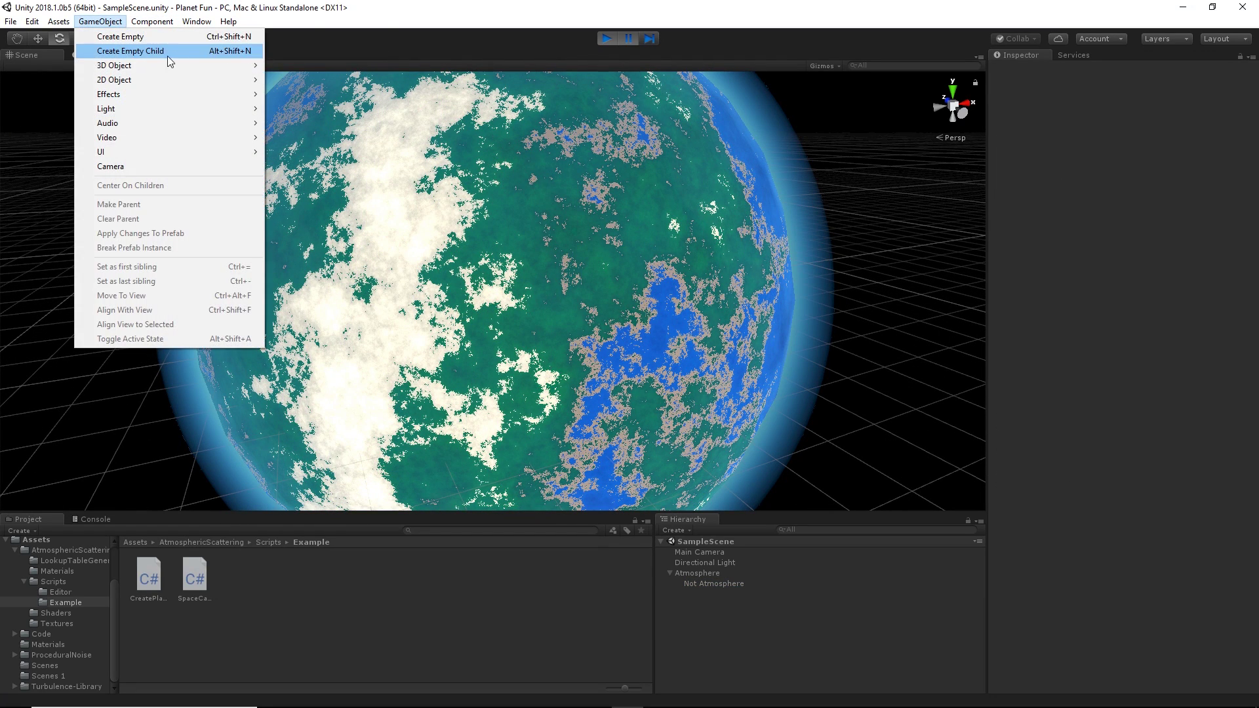
click(317, 67)
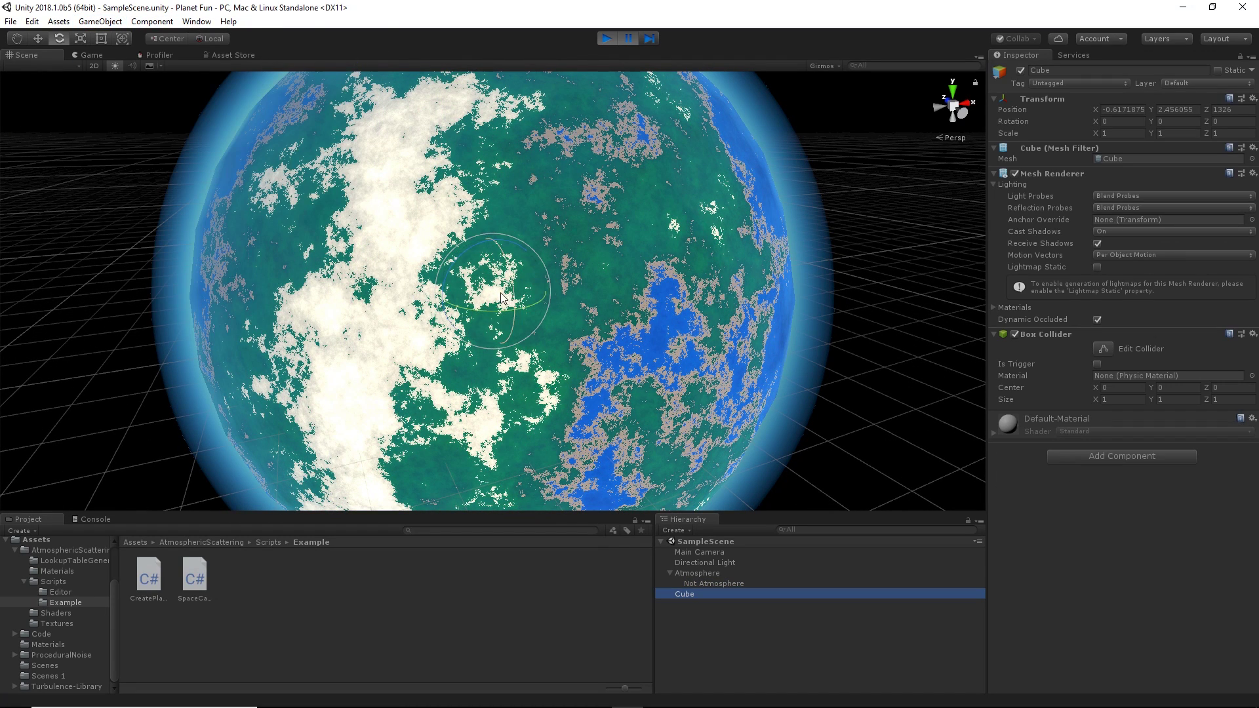
click(39, 38)
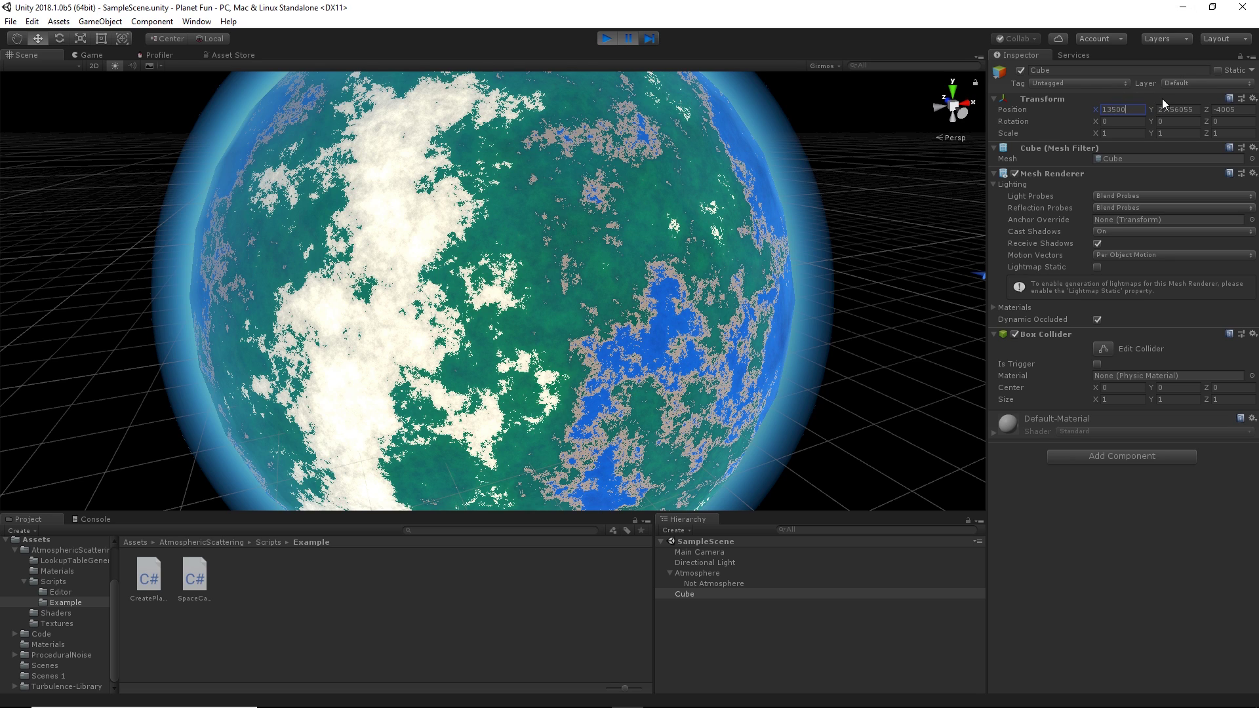
key(BackSpace)
key(BackSpace)
key(BackSpace)
text(70)
- Focus on the cube and move it near the planet's ocean surface at about X 4453.8, Z -3484.2
double_click(685, 594)
right_drag(551, 387, 579, 279)
right_drag(56, 255, 195, 298)
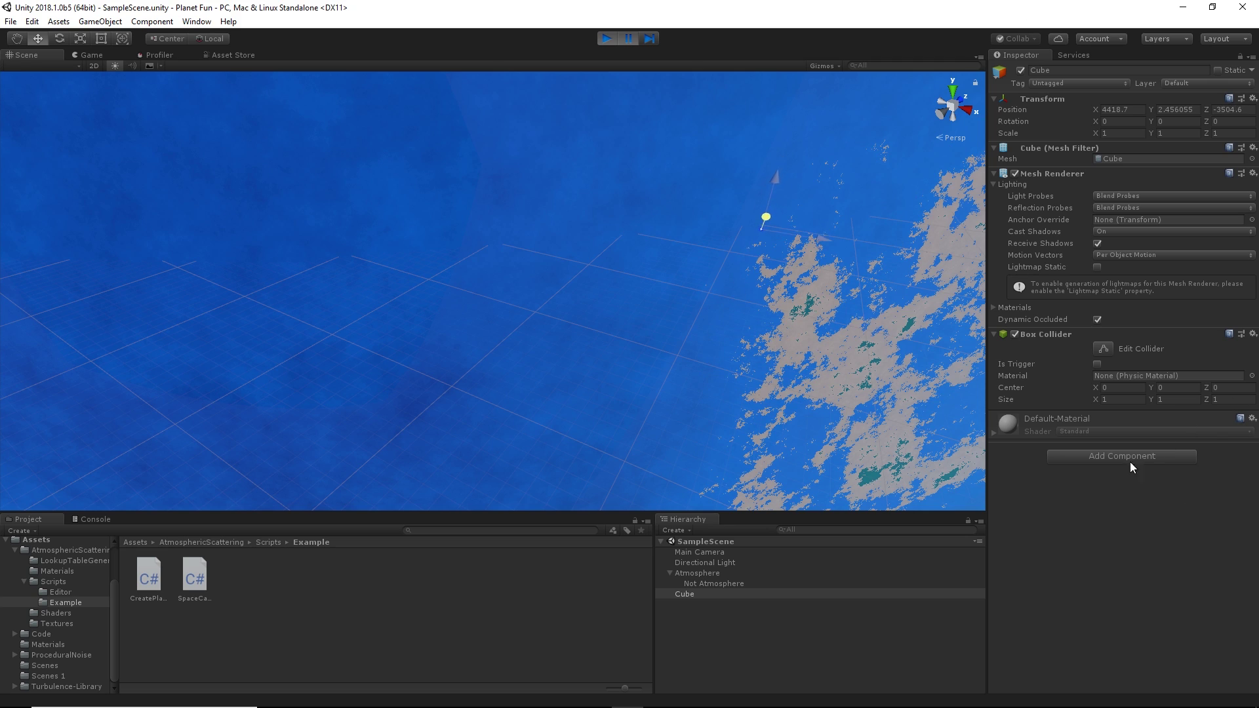
double_click(696, 594)
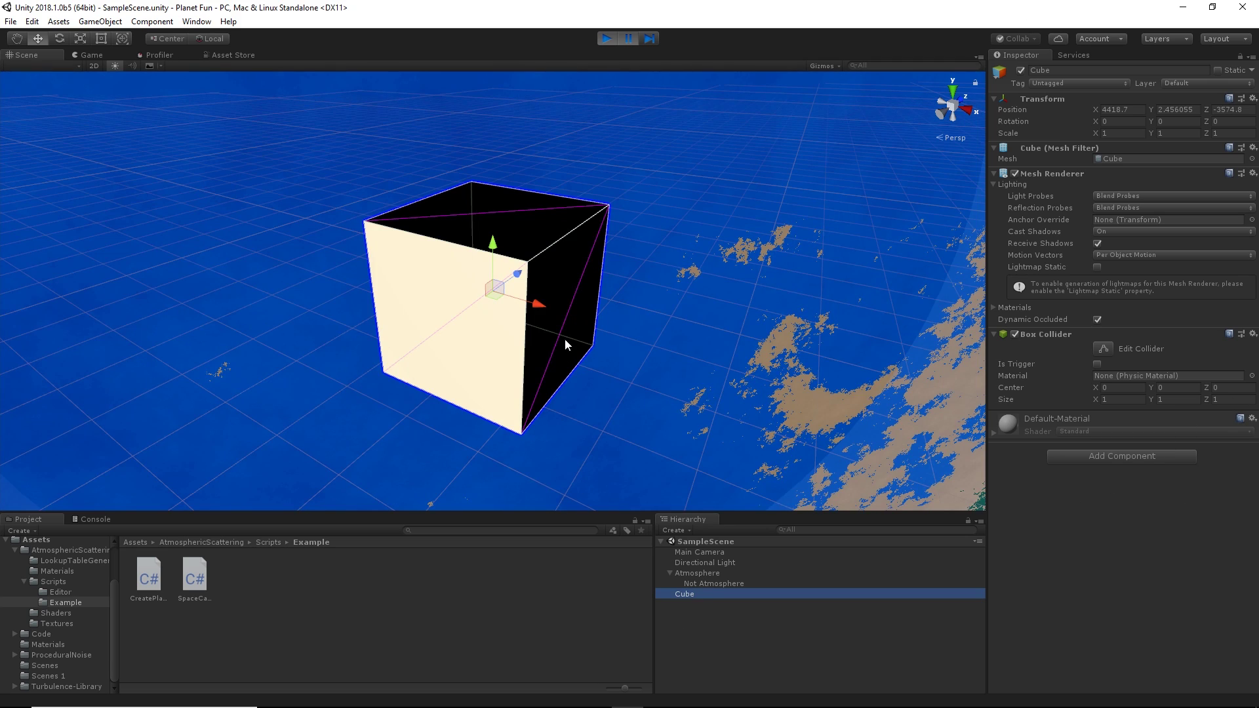
scroll(565, 338, down, 3)
right_drag(564, 339, 330, 269)
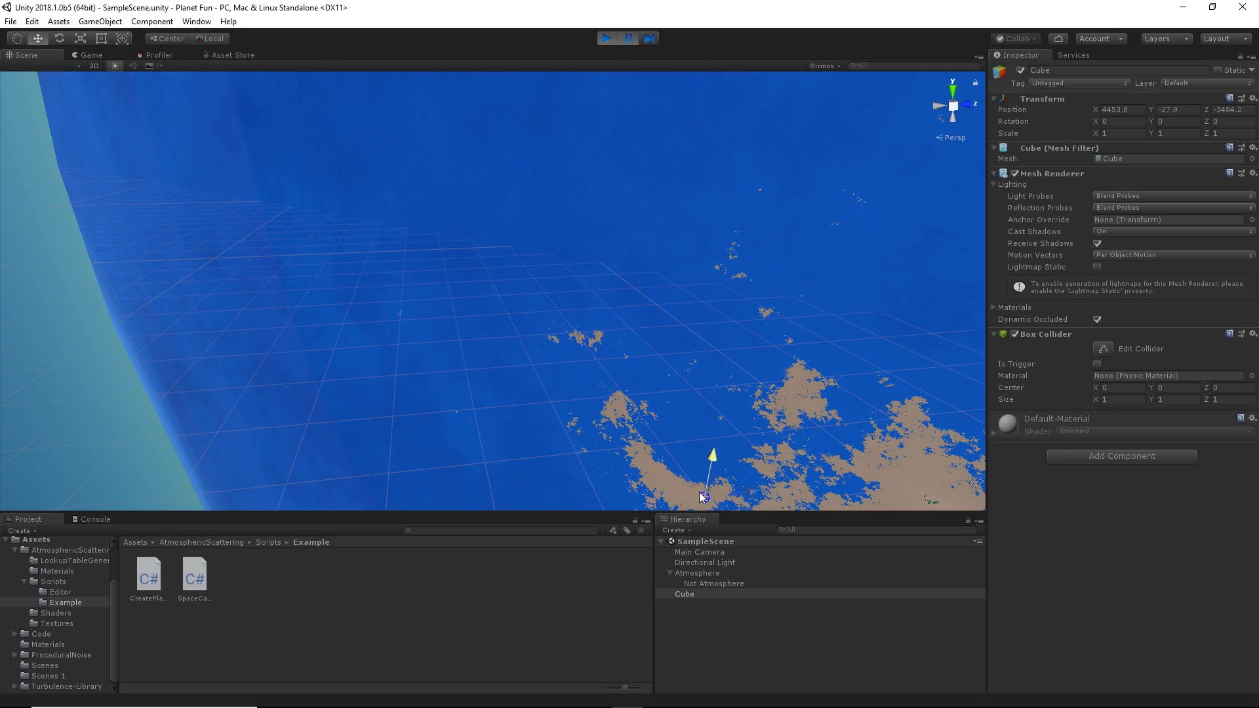
- Position the cube over the curved coastline at about X 4443.24, Y -55.19, Z -3475.53
right_drag(656, 410, 630, 322)
key(w)
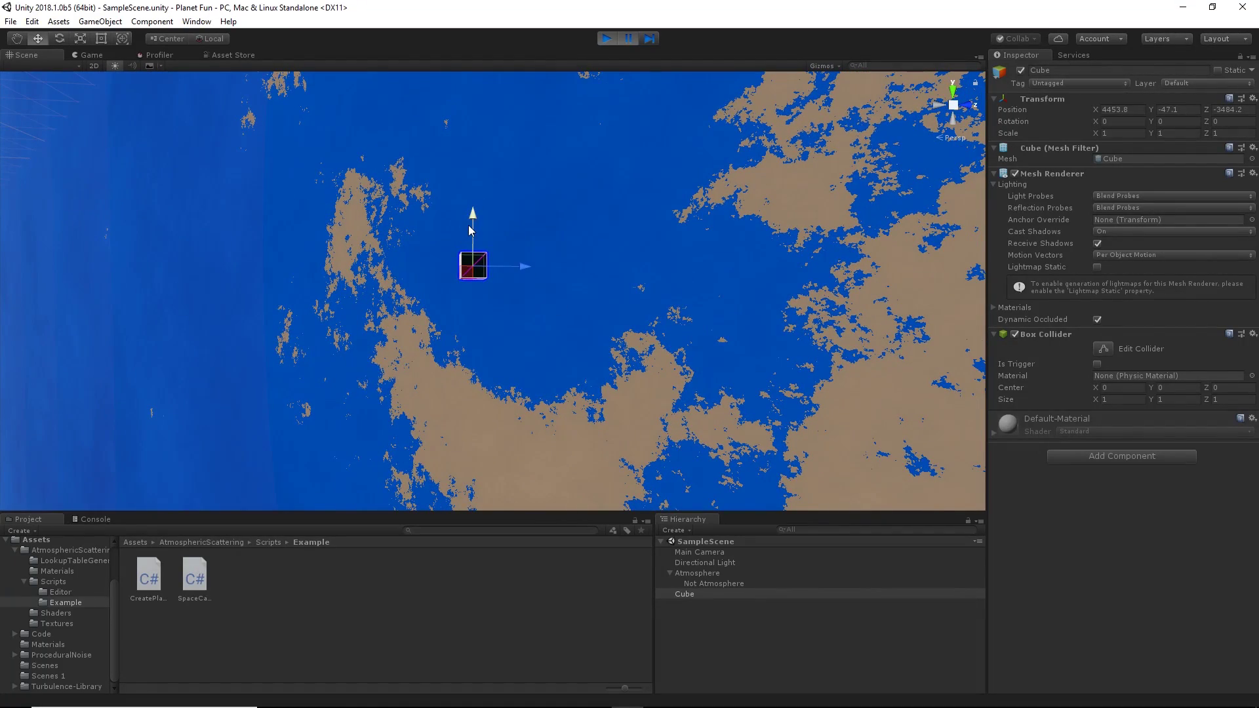
drag(733, 433, 737, 418)
right_drag(646, 384, 823, 425)
key(w)
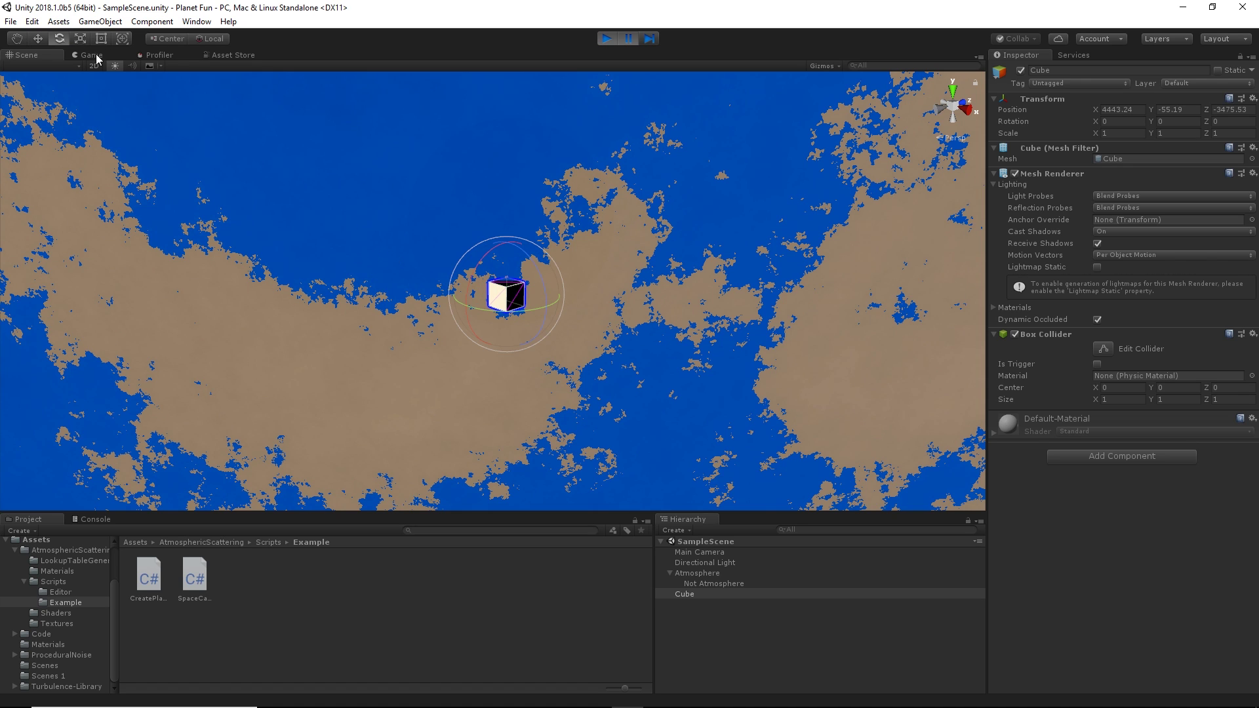
- Rotate the cube to about -42.7 degrees around Y and compare its size with the surrounding coastline
drag(593, 305, 599, 304)
right_drag(543, 375, 975, 343)
click(362, 286)
click(701, 573)
click(636, 439)
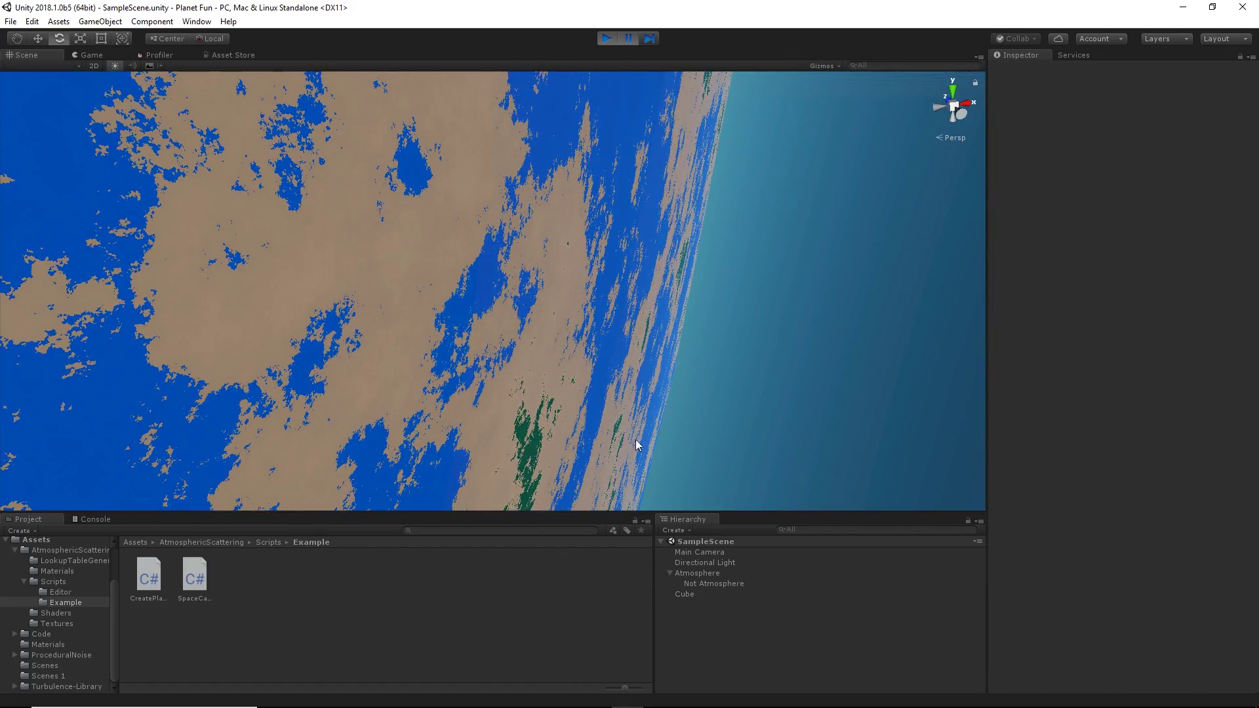
right_drag(635, 439, 299, 238)
key(w)
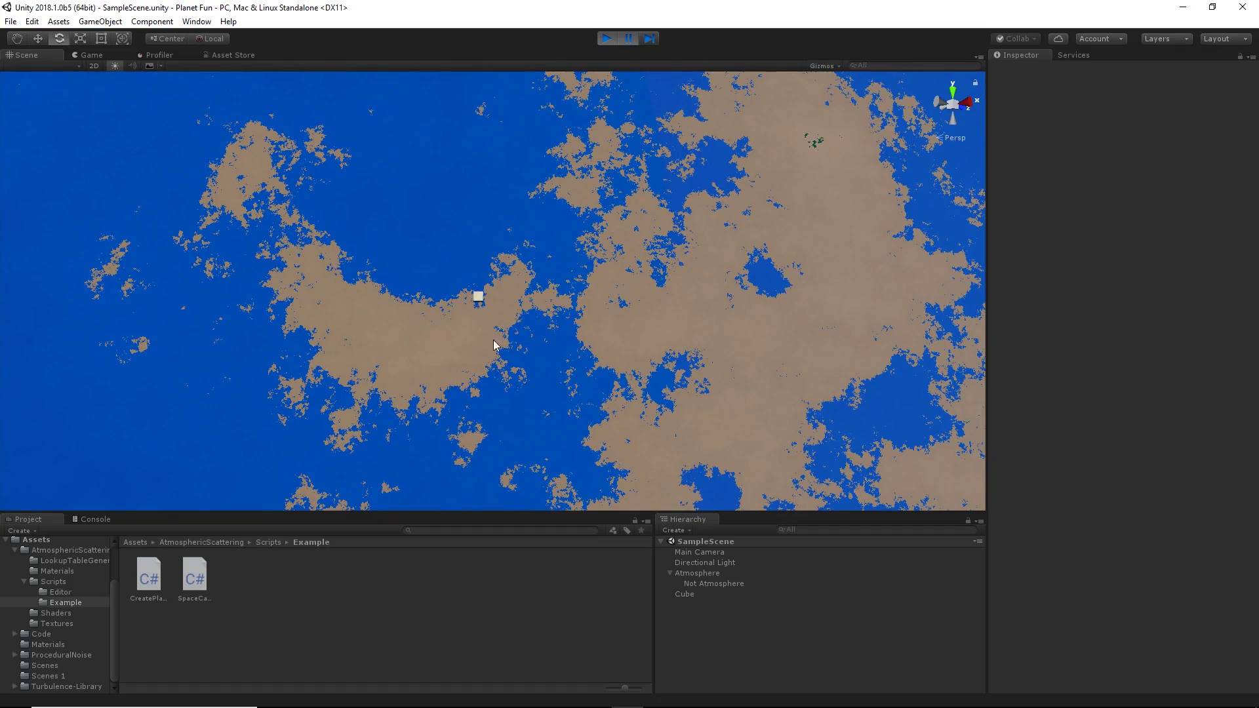
right_drag(494, 345, 510, 397)
click(423, 328)
click(446, 327)
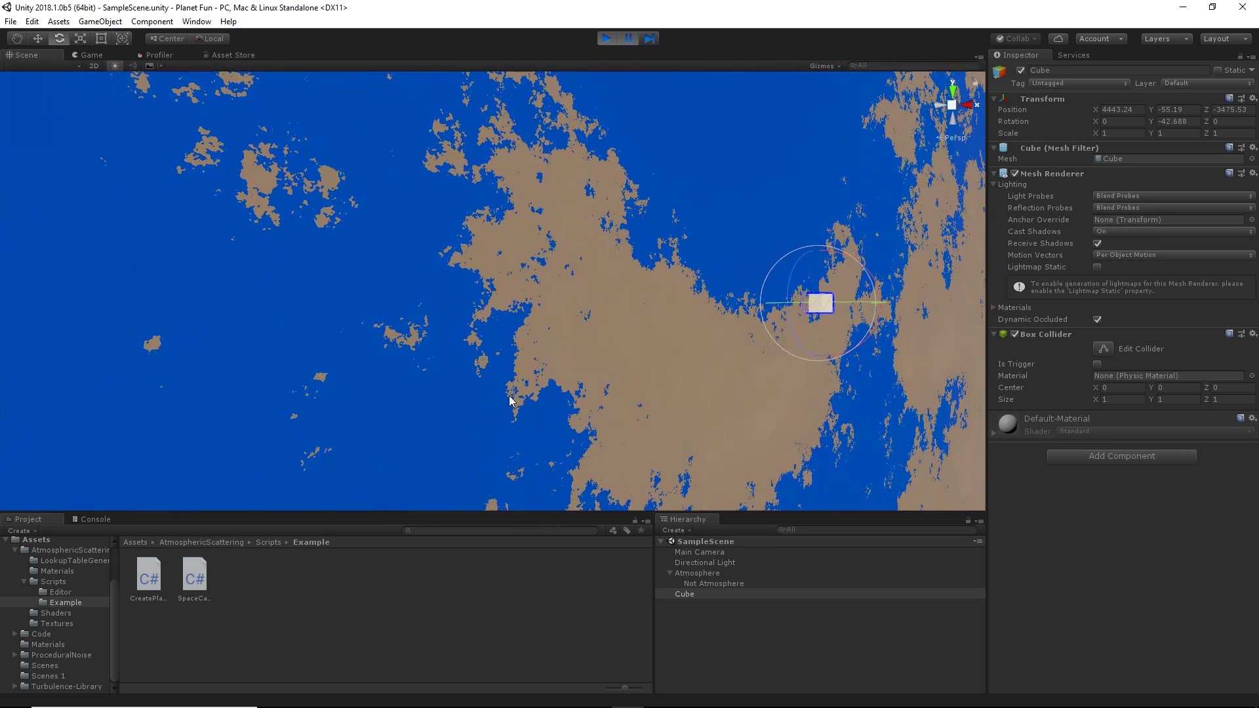
- Set the Octaves of the Not Atmosphere sphere's Earthlike material to 25 and inspect the coastlines
click(712, 583)
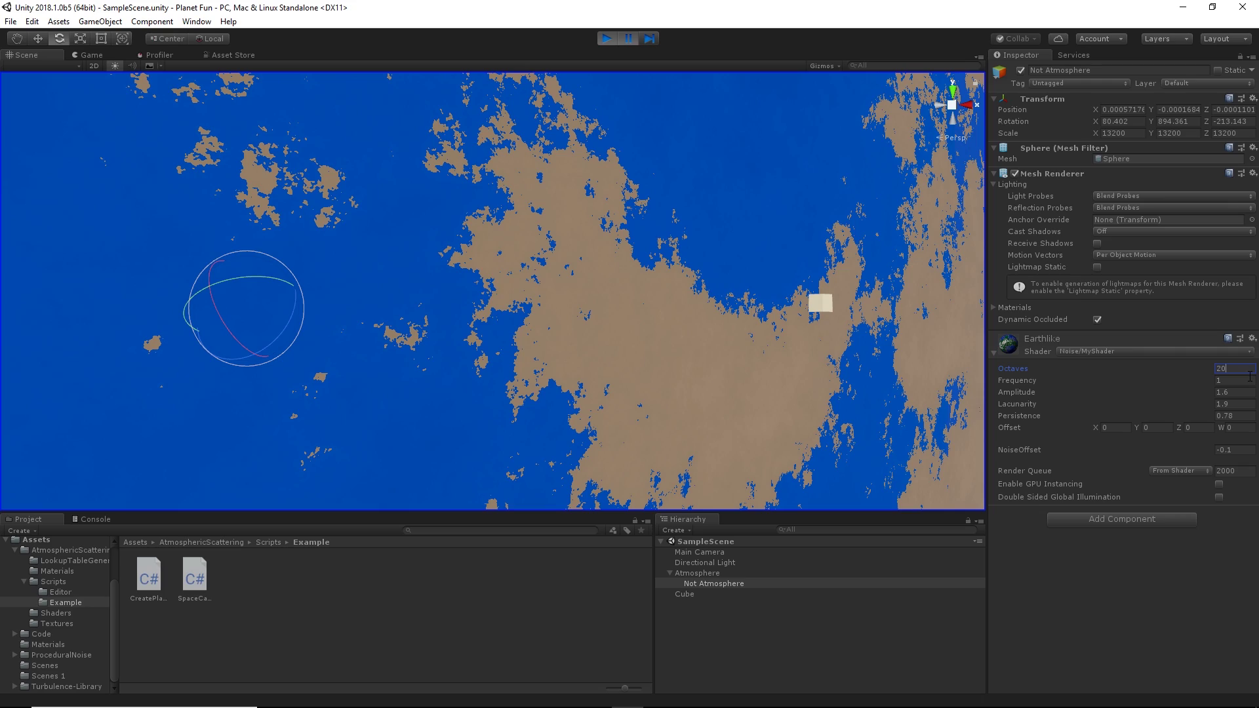
key(BackSpace)
text(5)
right_drag(518, 331, 411, 392)
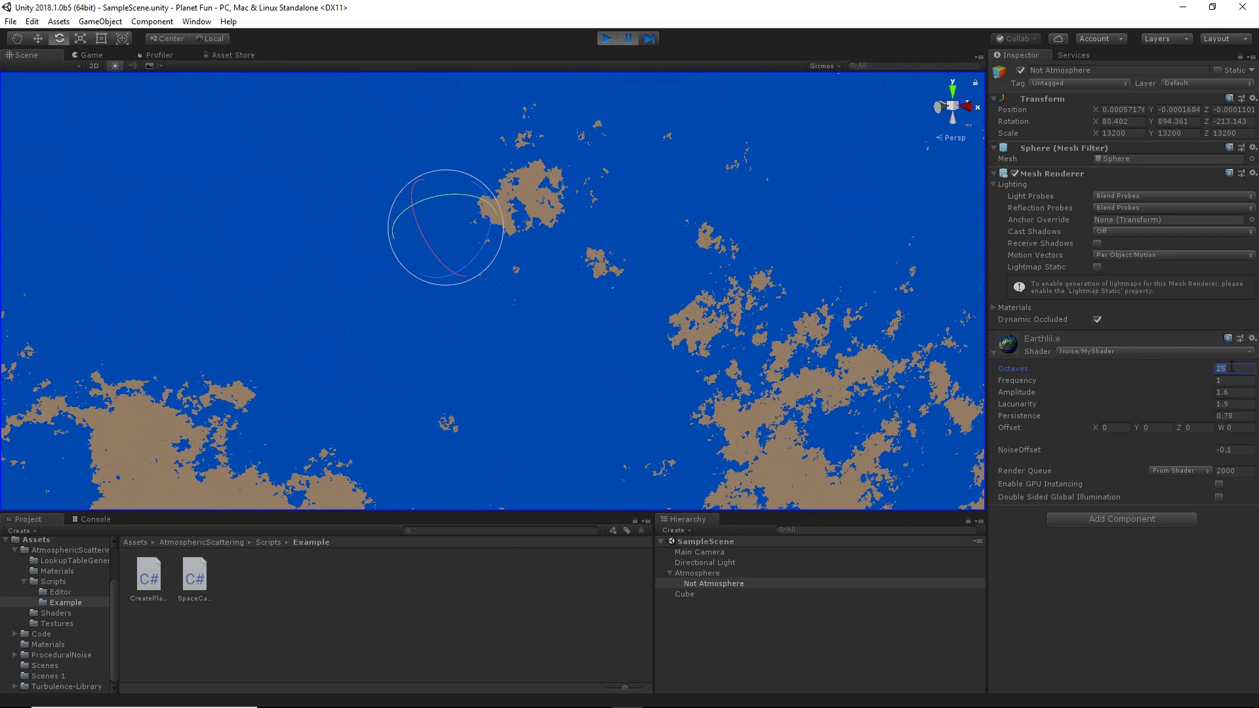
- Try 30 Octaves on the planet's Earthlike material and clear the value again
text(30)
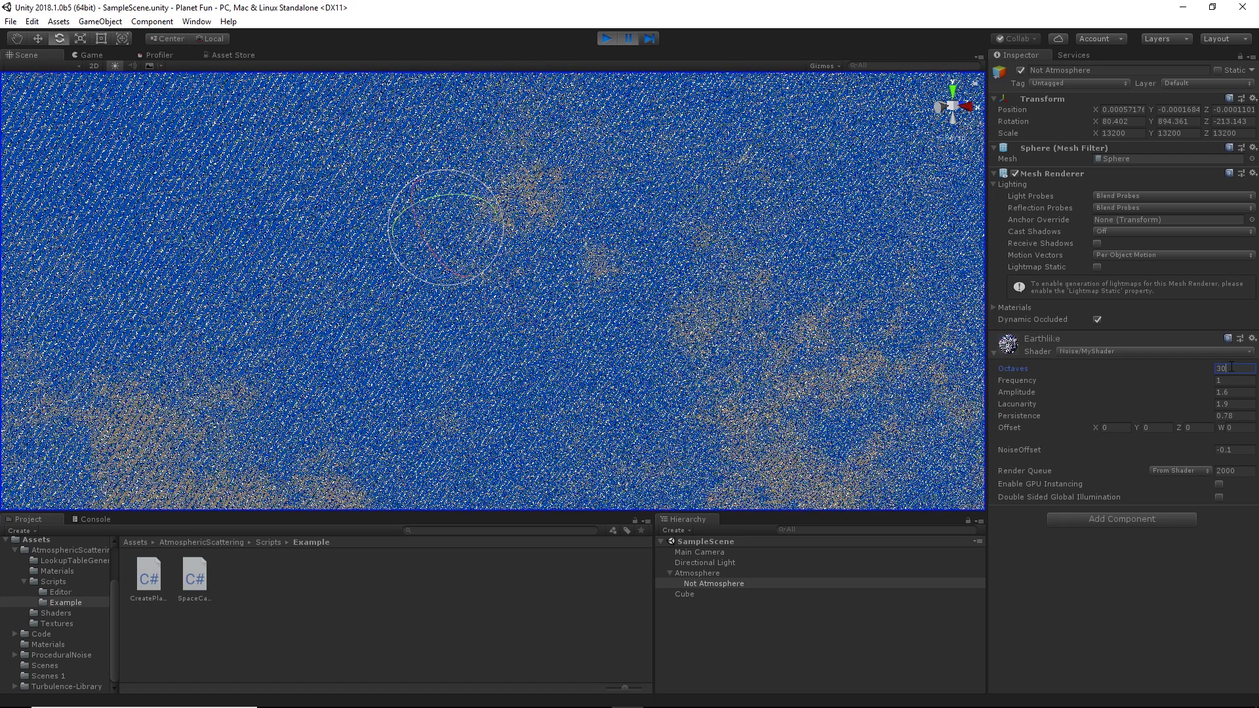
key(BackSpace)
key(BackSpace)
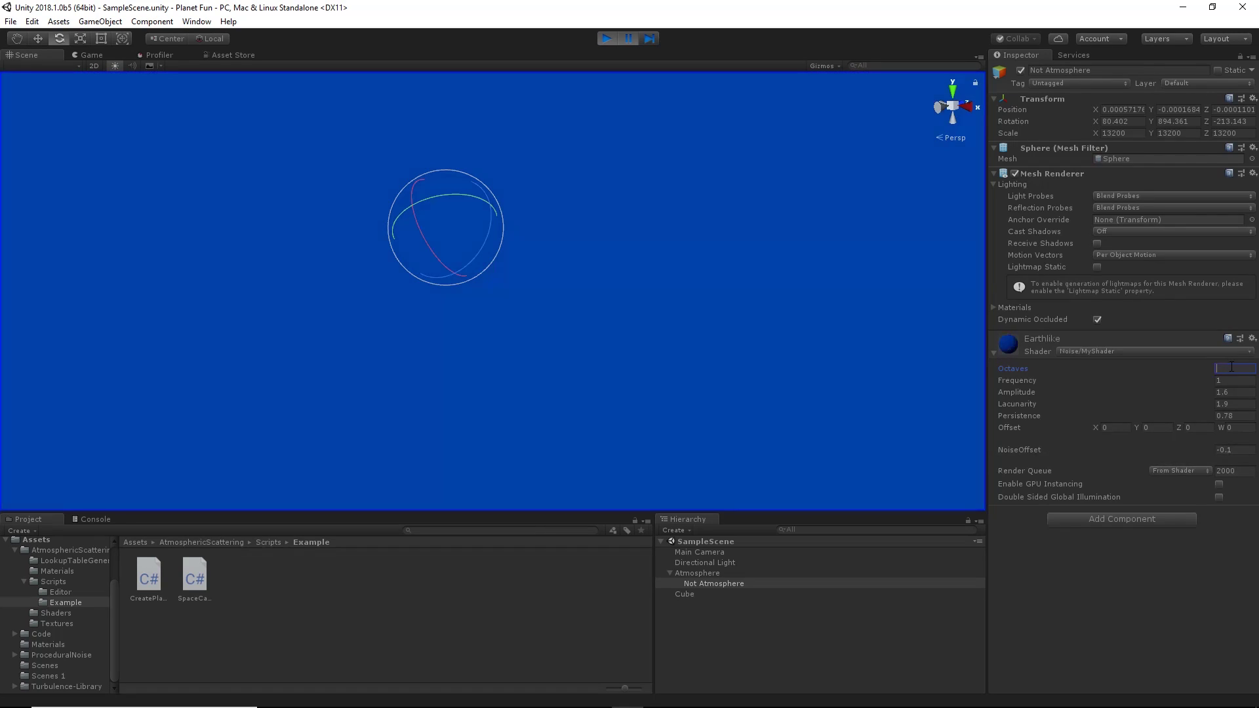
- Try Octaves values of 26, 29 and 28 on the Earthlike material and settle on 27
text(26)
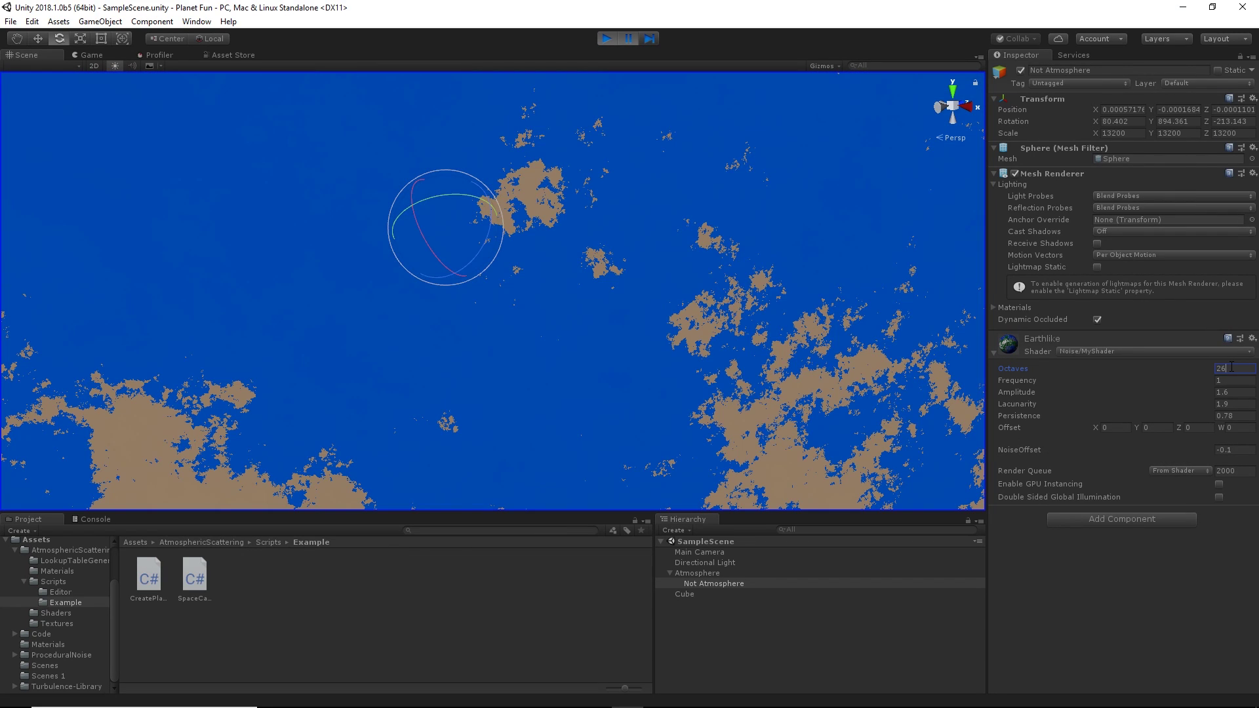
key(BackSpace)
key(BackSpace)
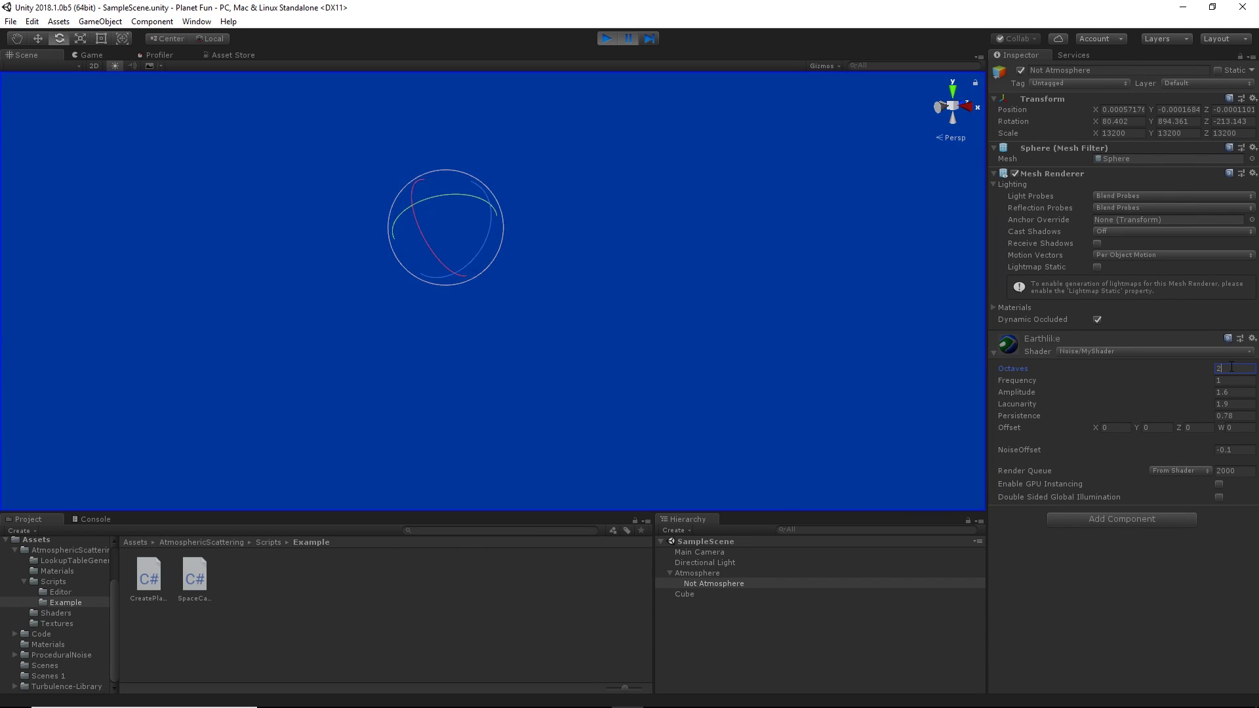
text(29)
key(BackSpace)
text(8)
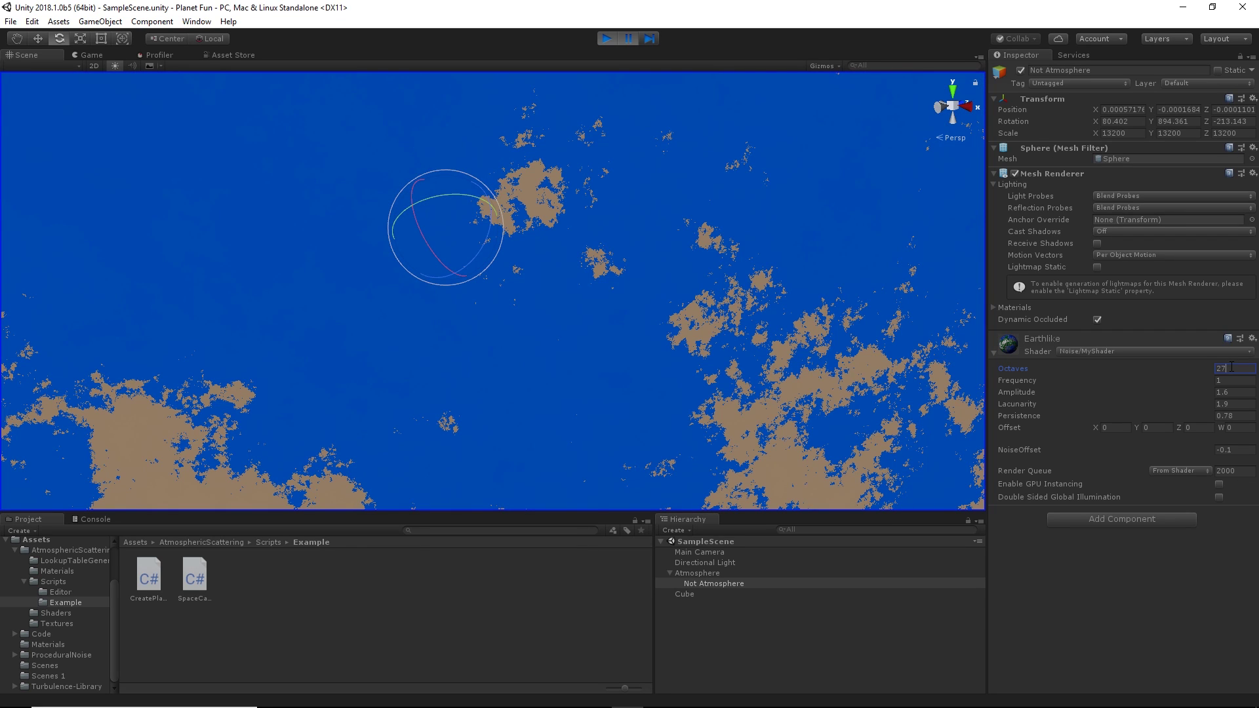
- Fly the Scene view over the planet's coastlines and around its dark side to examine the terrain and the atmosphere's sunlit rim
right_drag(687, 393, 640, 374)
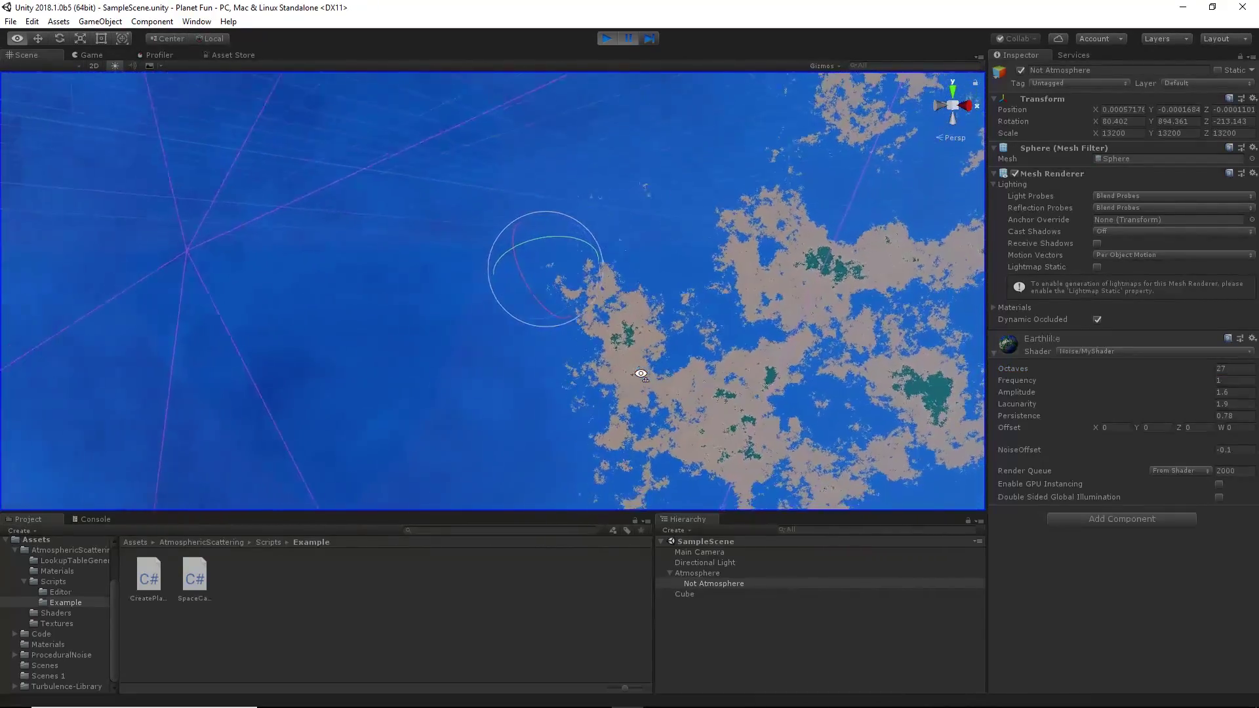
right_drag(641, 374, 712, 373)
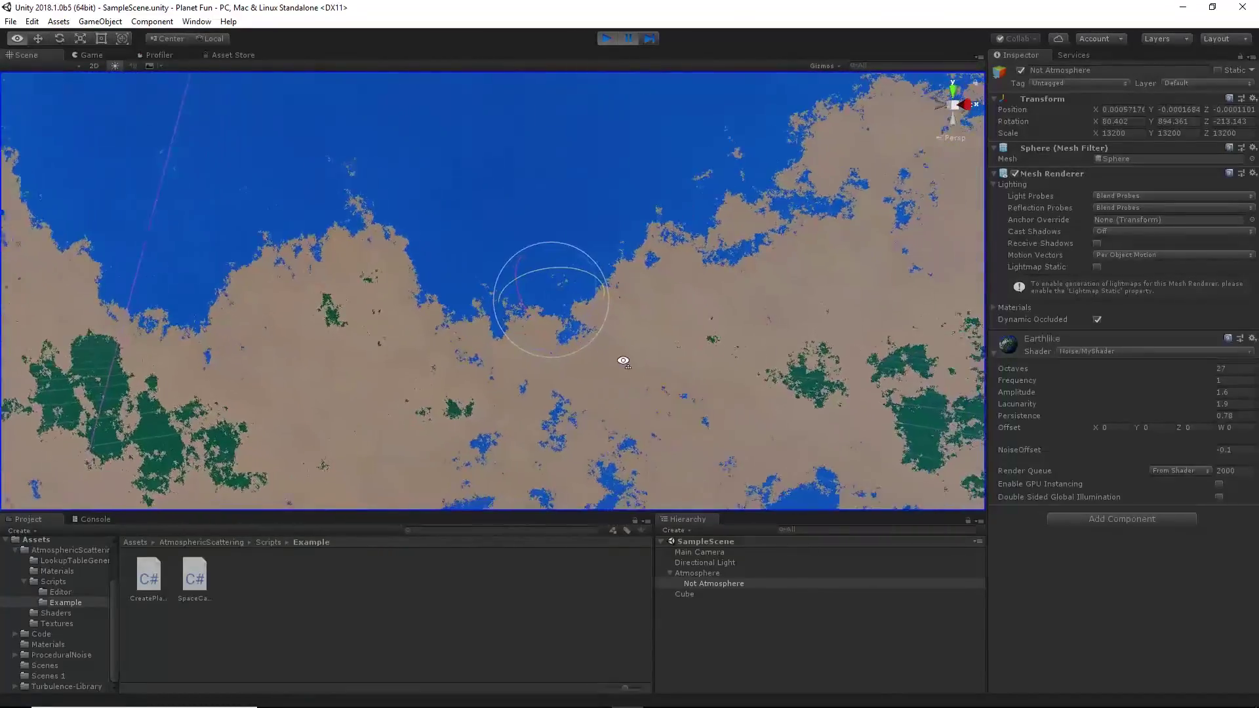
right_drag(623, 361, 623, 361)
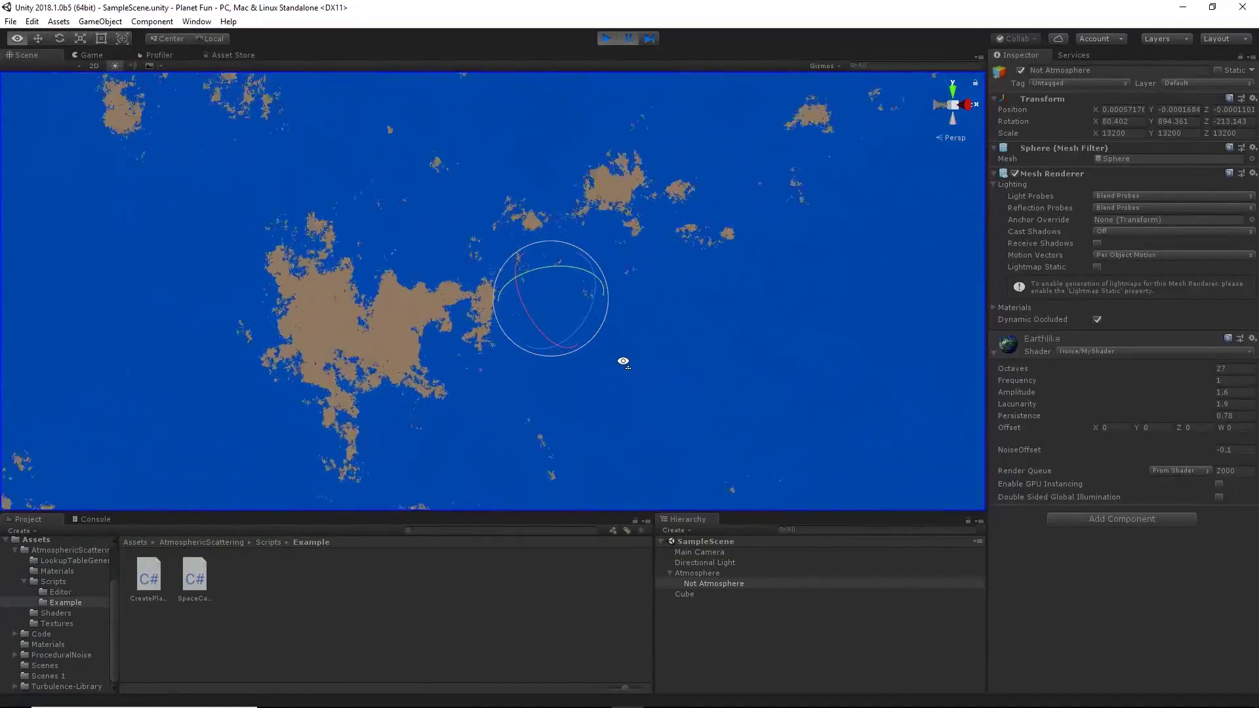
right_drag(551, 336, 453, 337)
right_drag(617, 383, 47, 358)
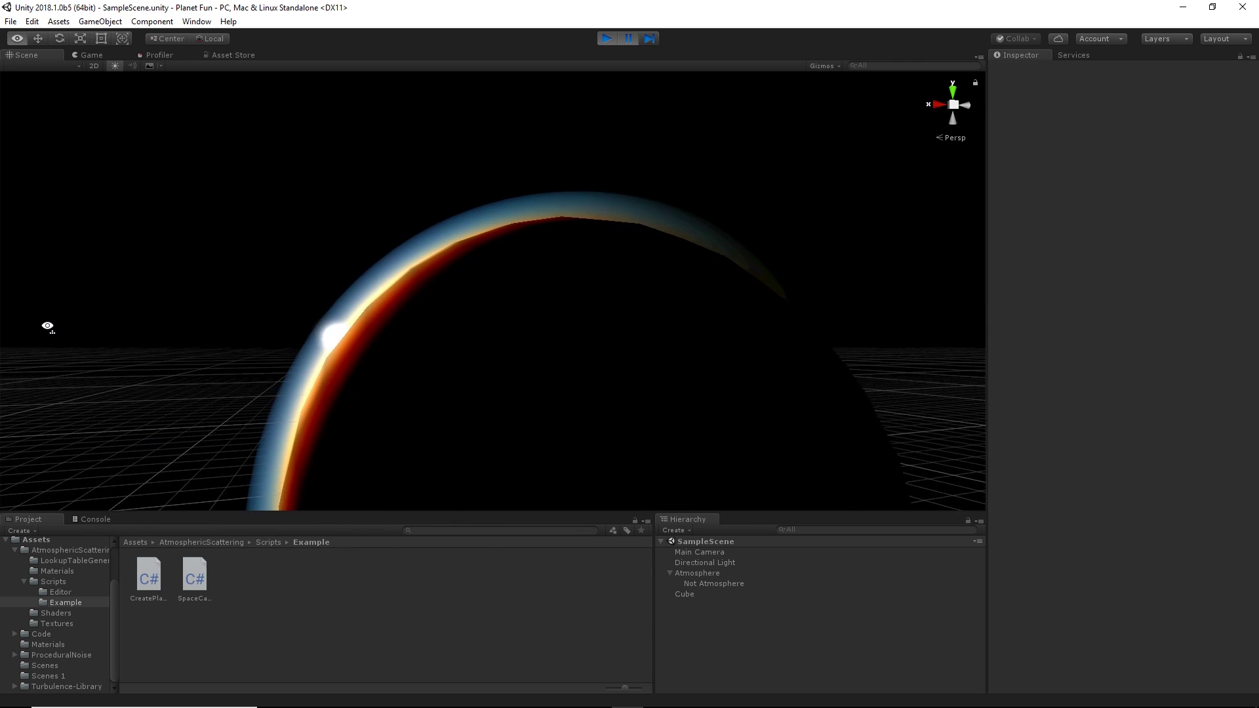
right_drag(48, 326, 55, 385)
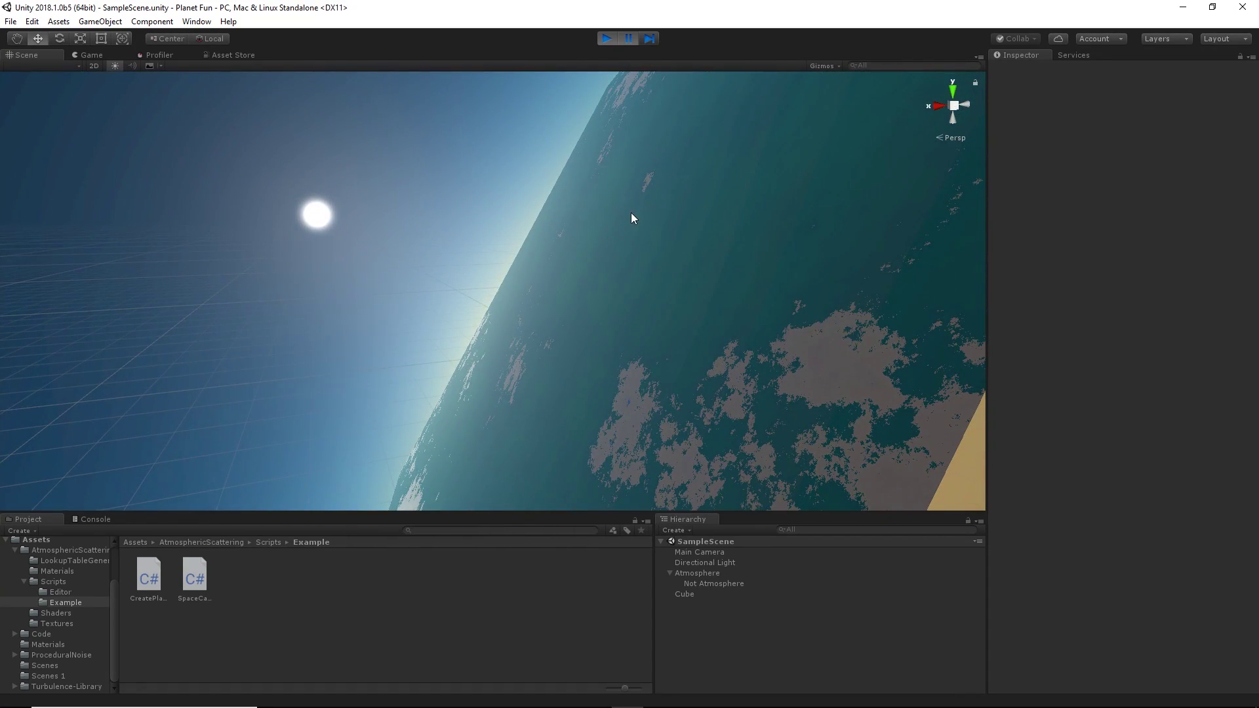